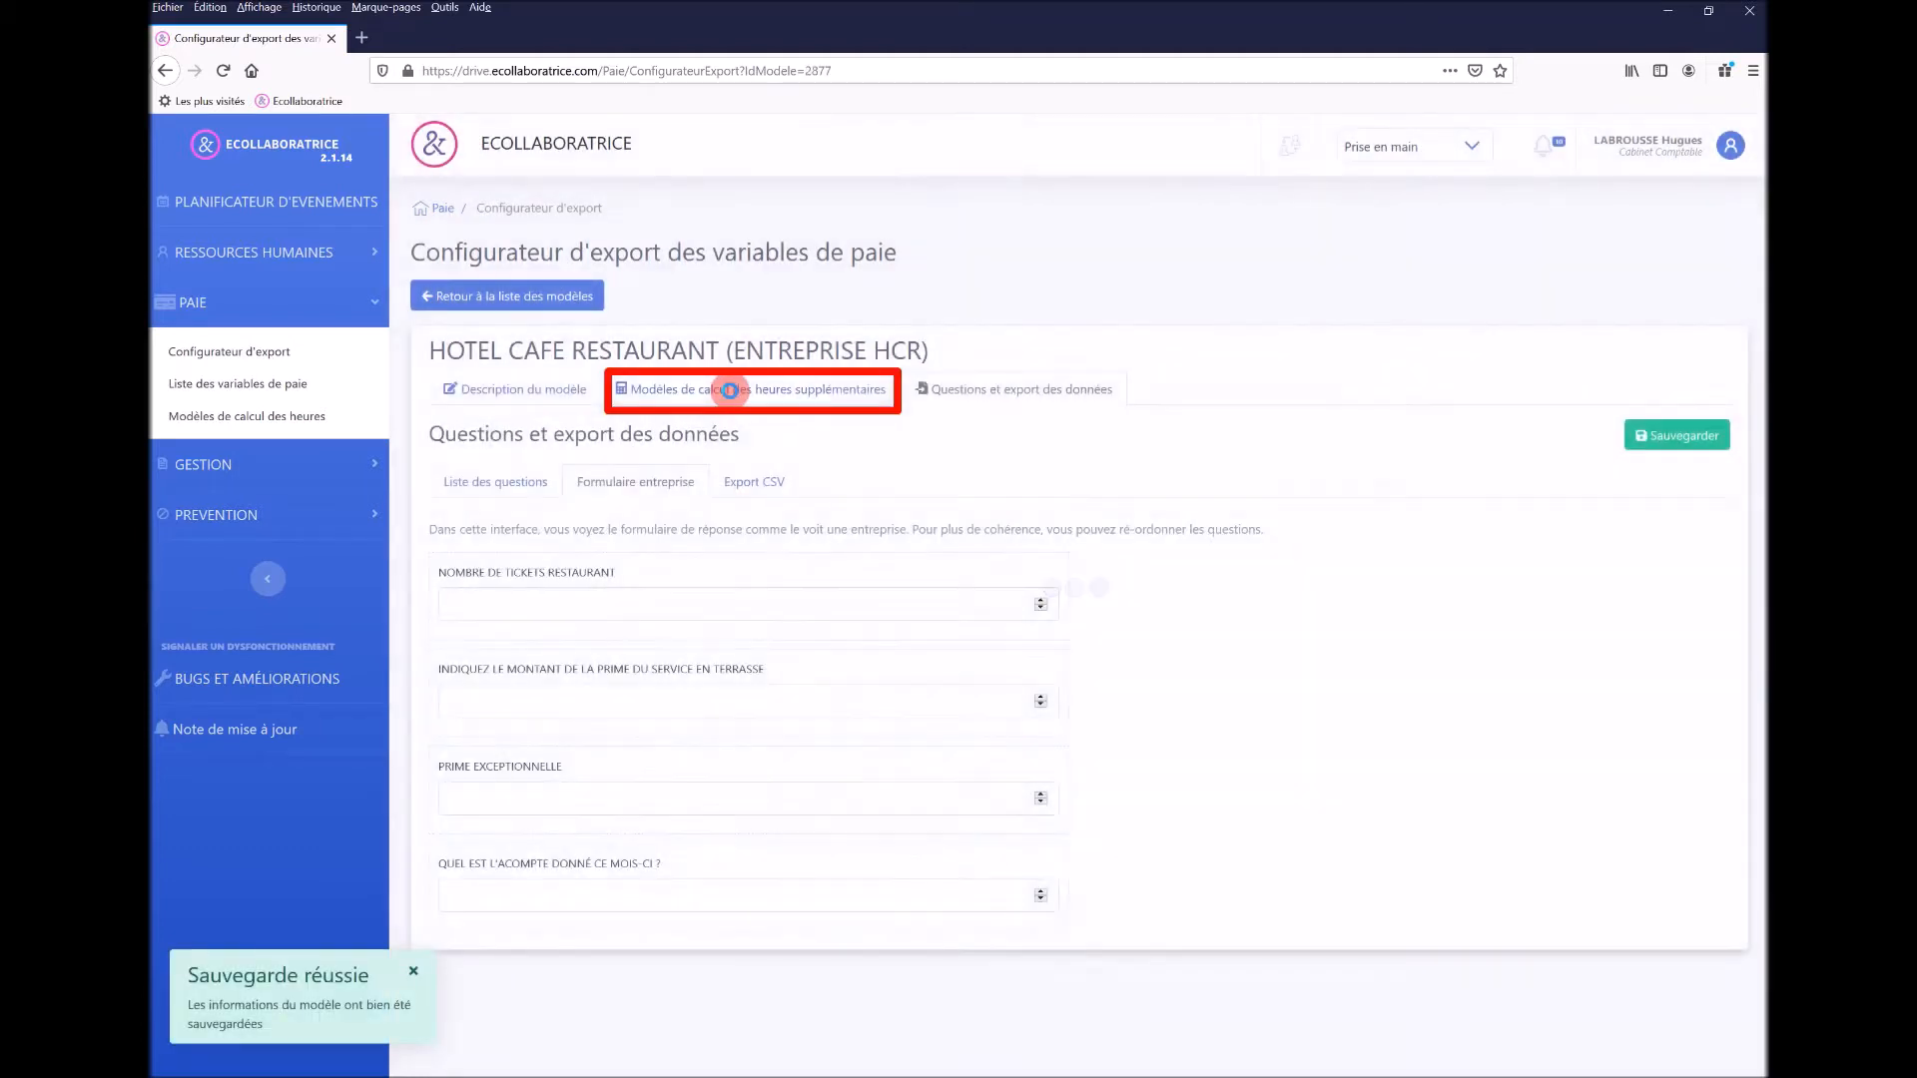
- Add ENTREPRISE HCR as a company-specific case in the export model's overtime calculation models
left_click(729, 390)
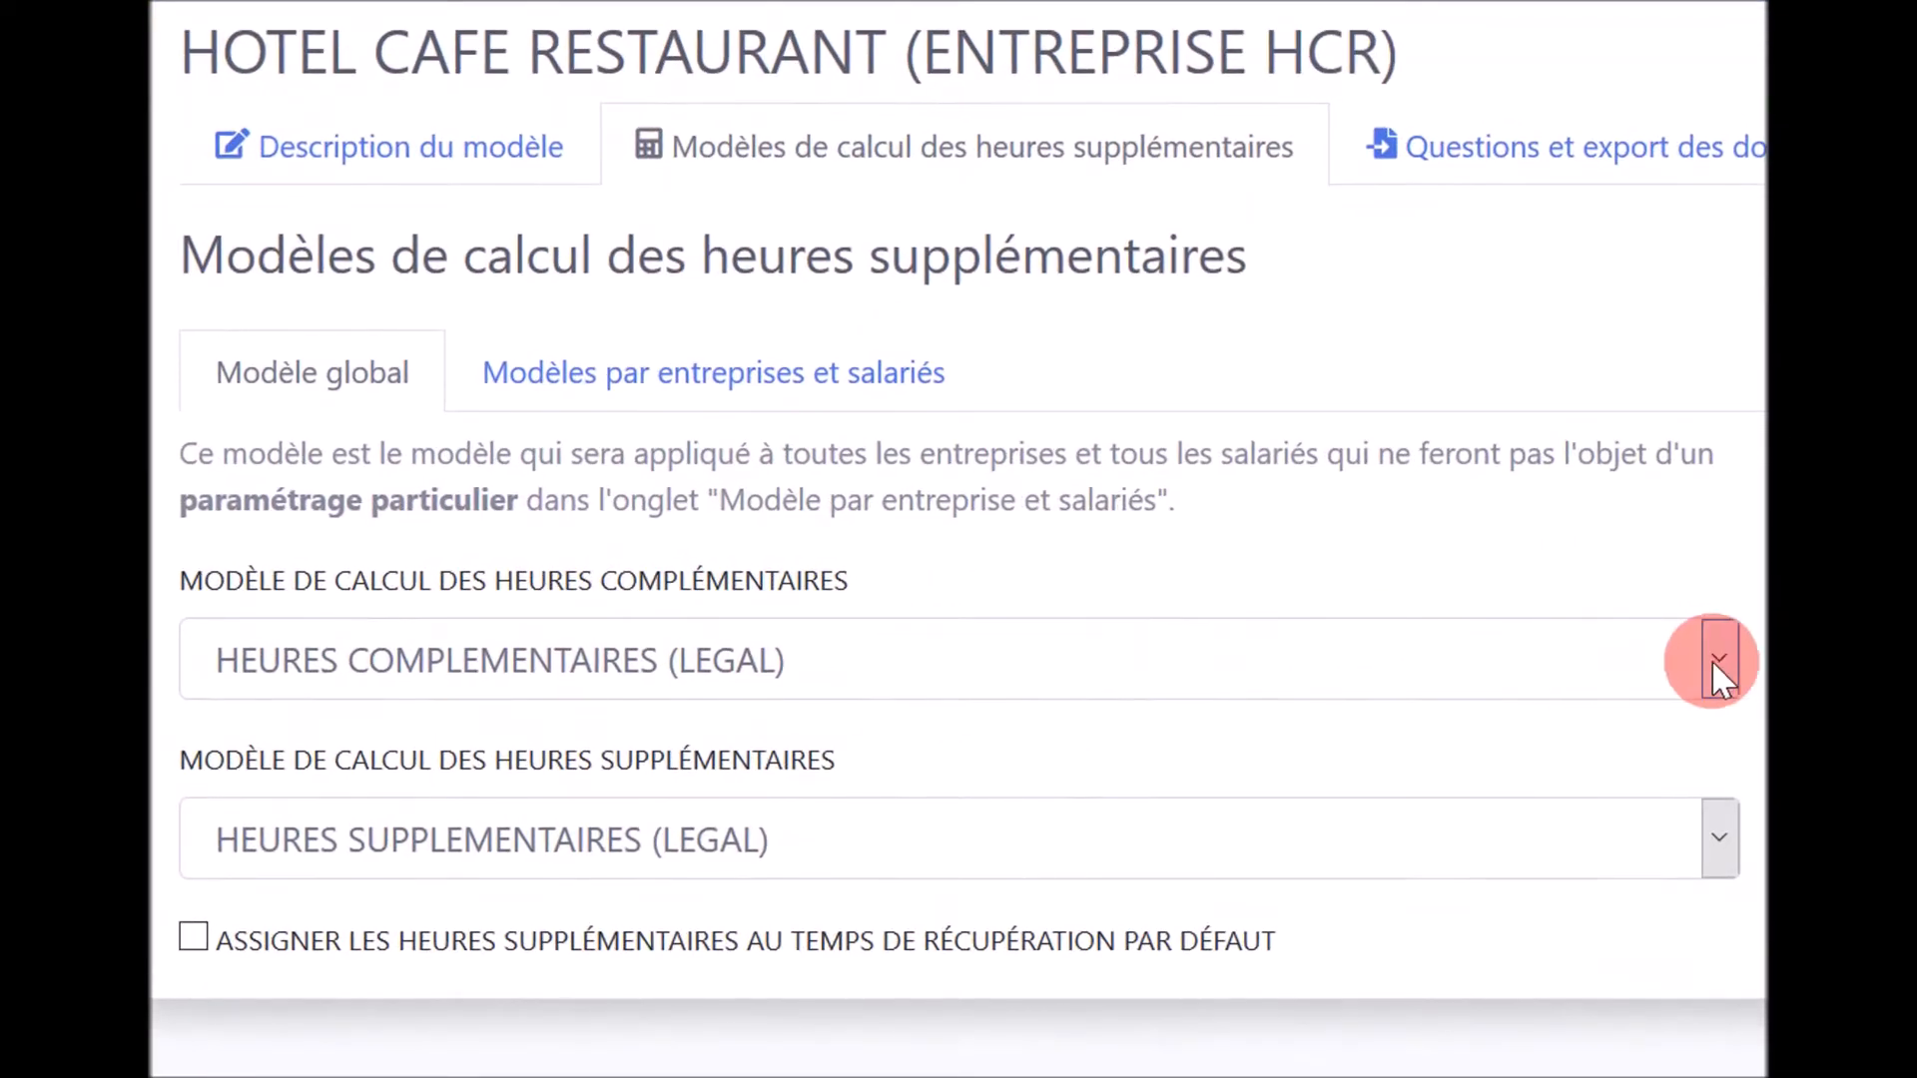
left_click(1536, 845)
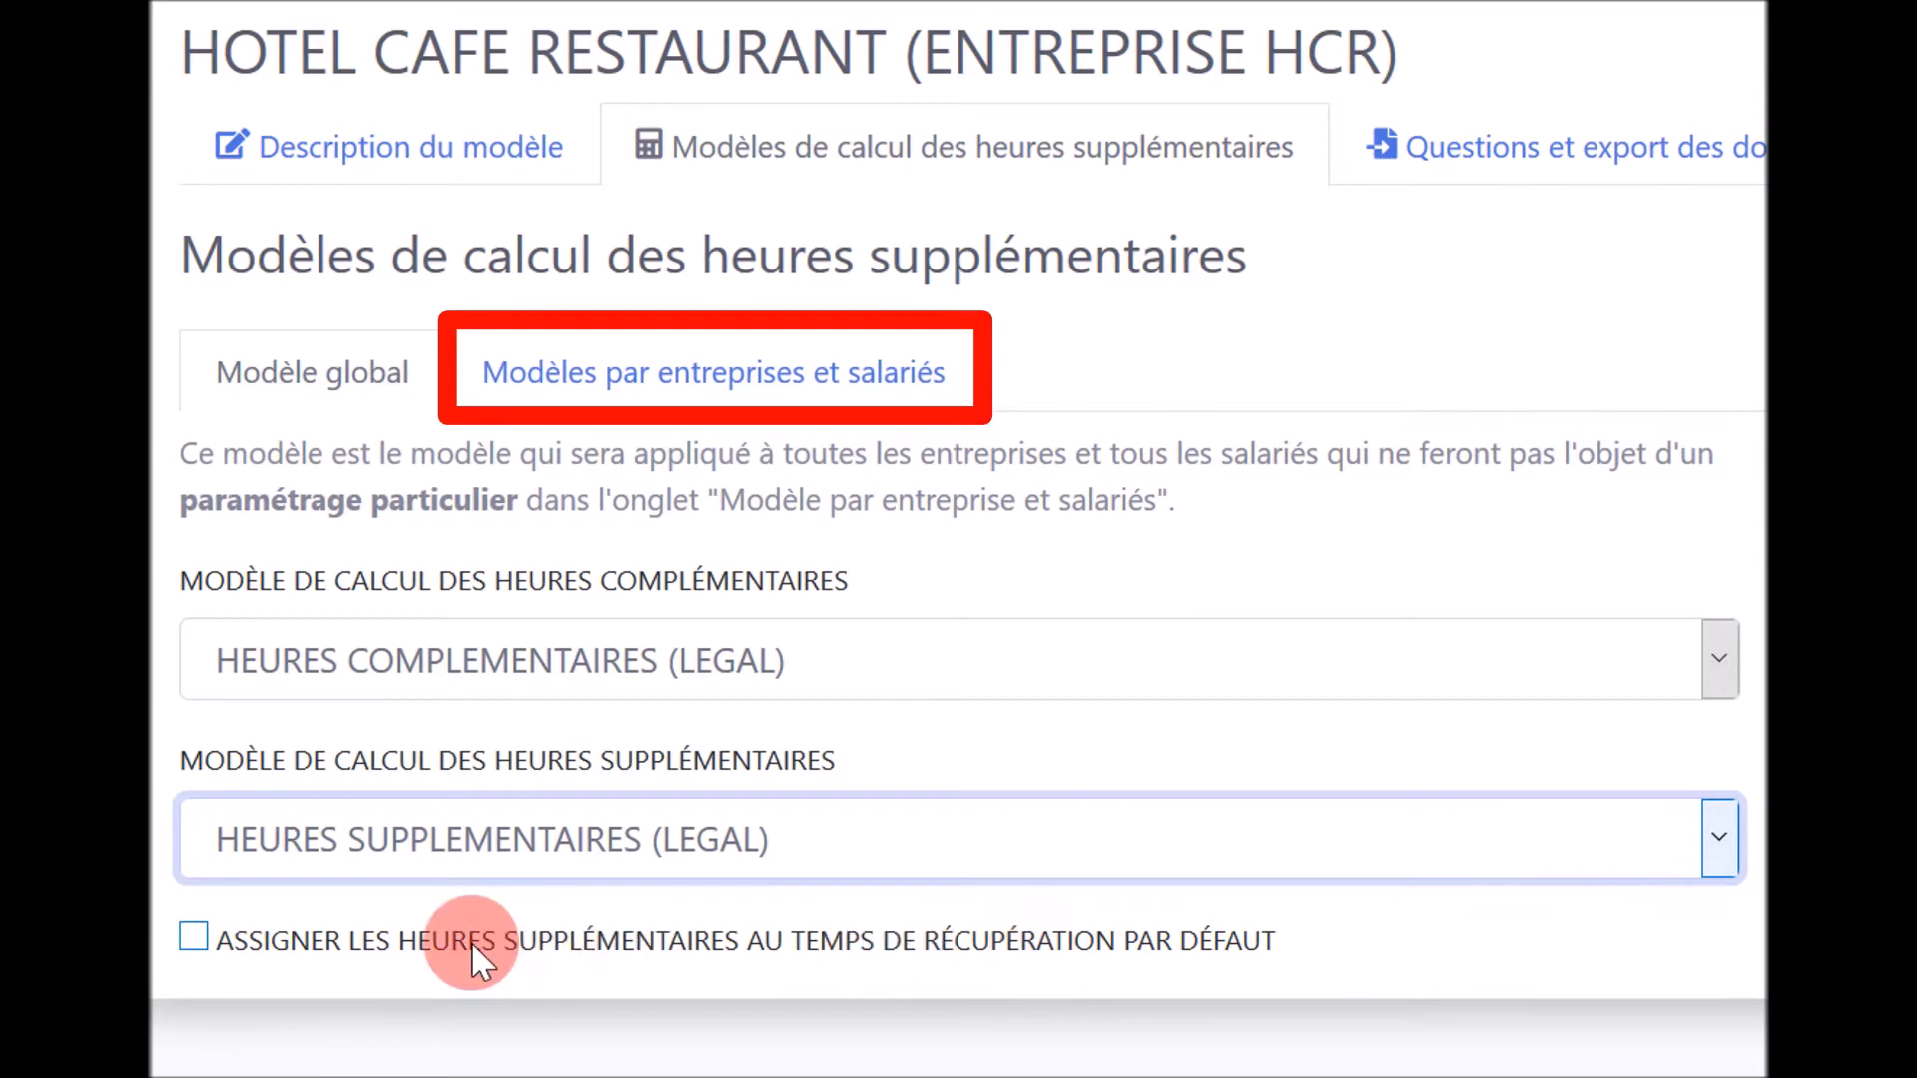
left_click(719, 373)
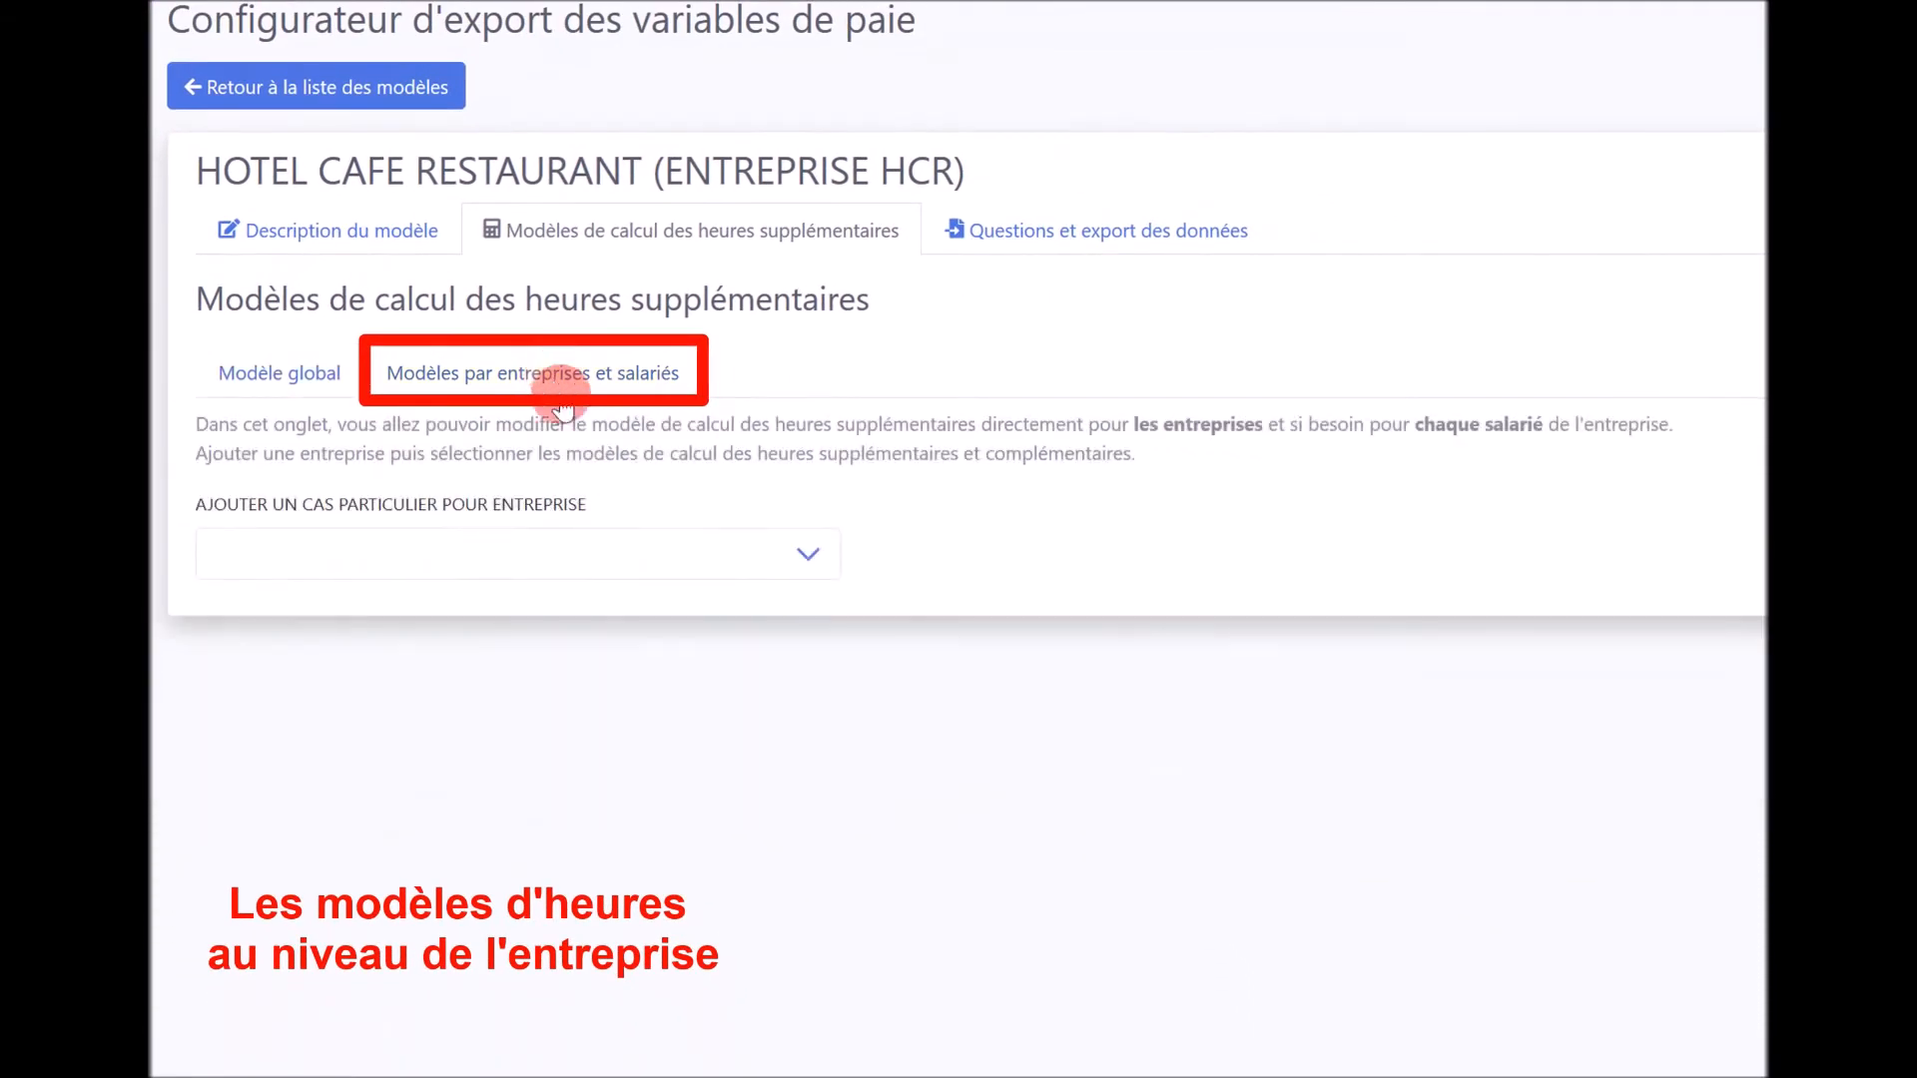
left_click(799, 553)
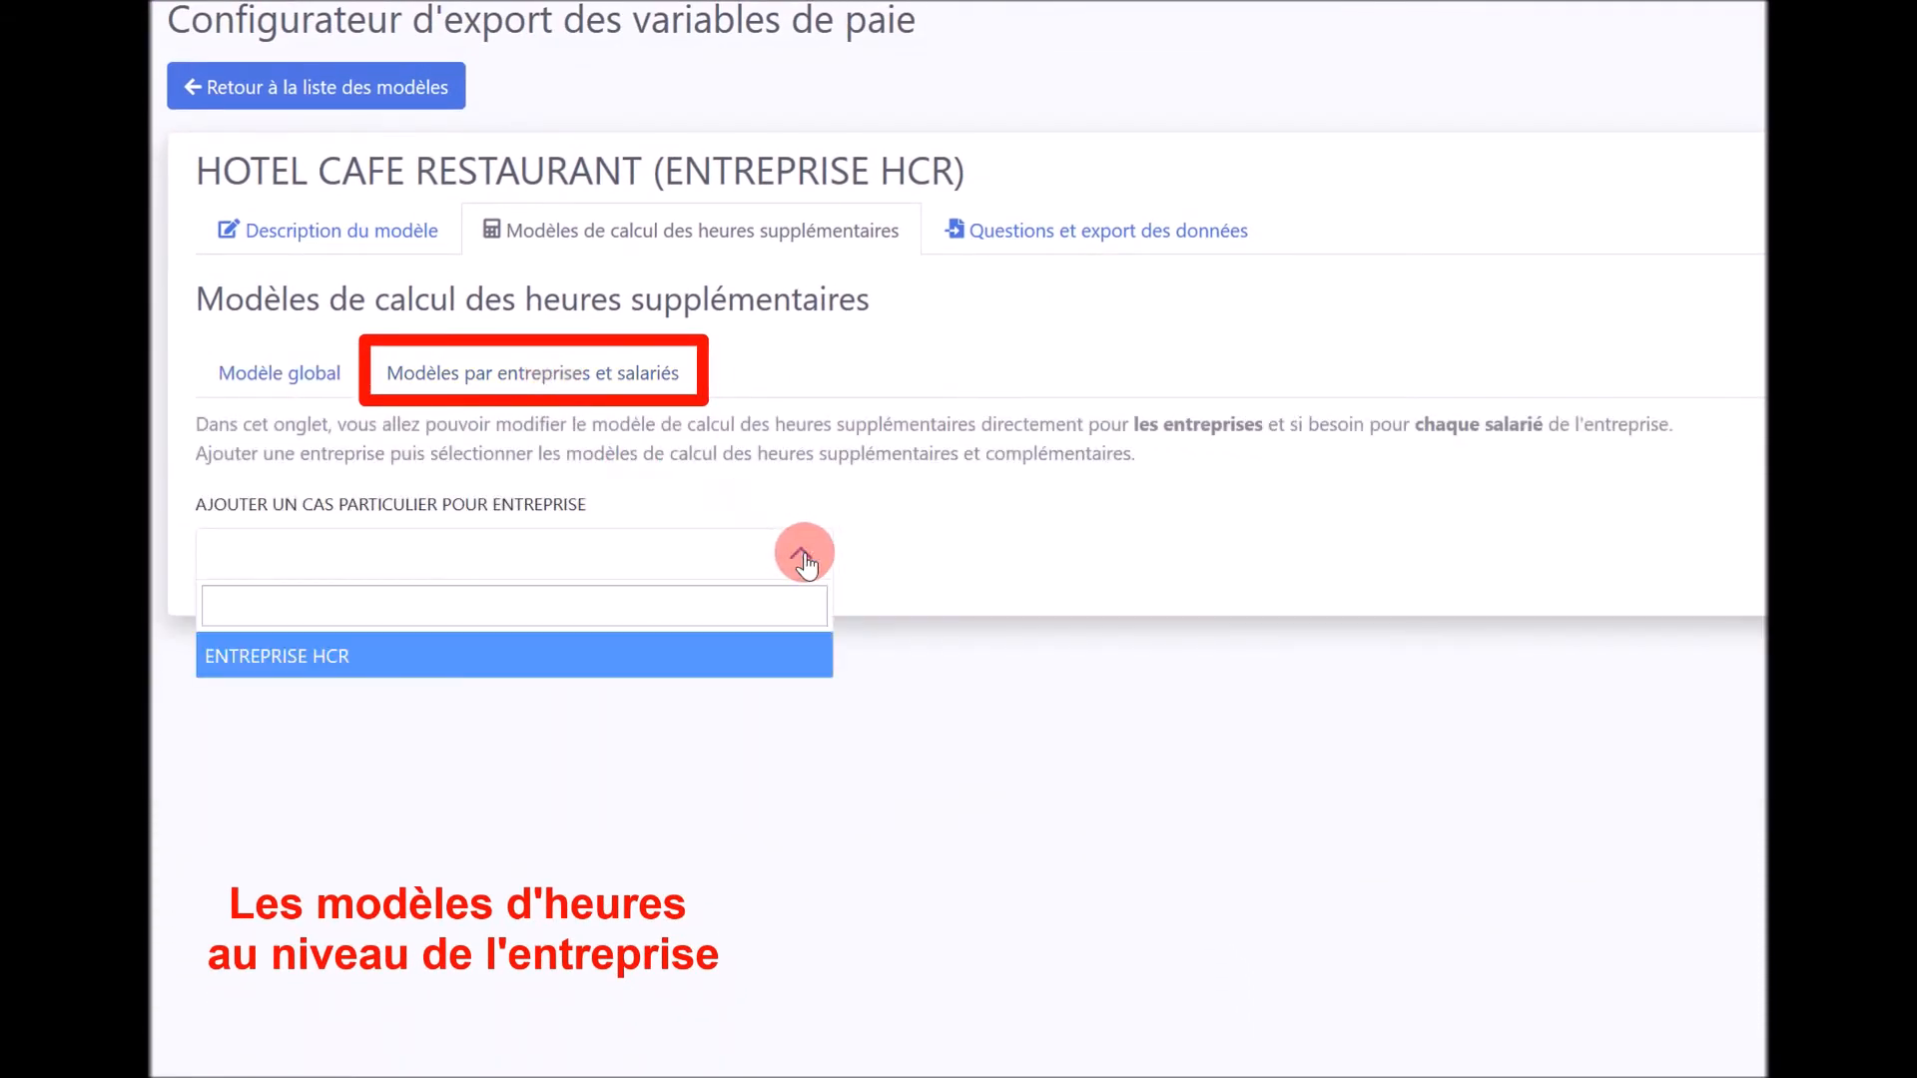
left_click(362, 679)
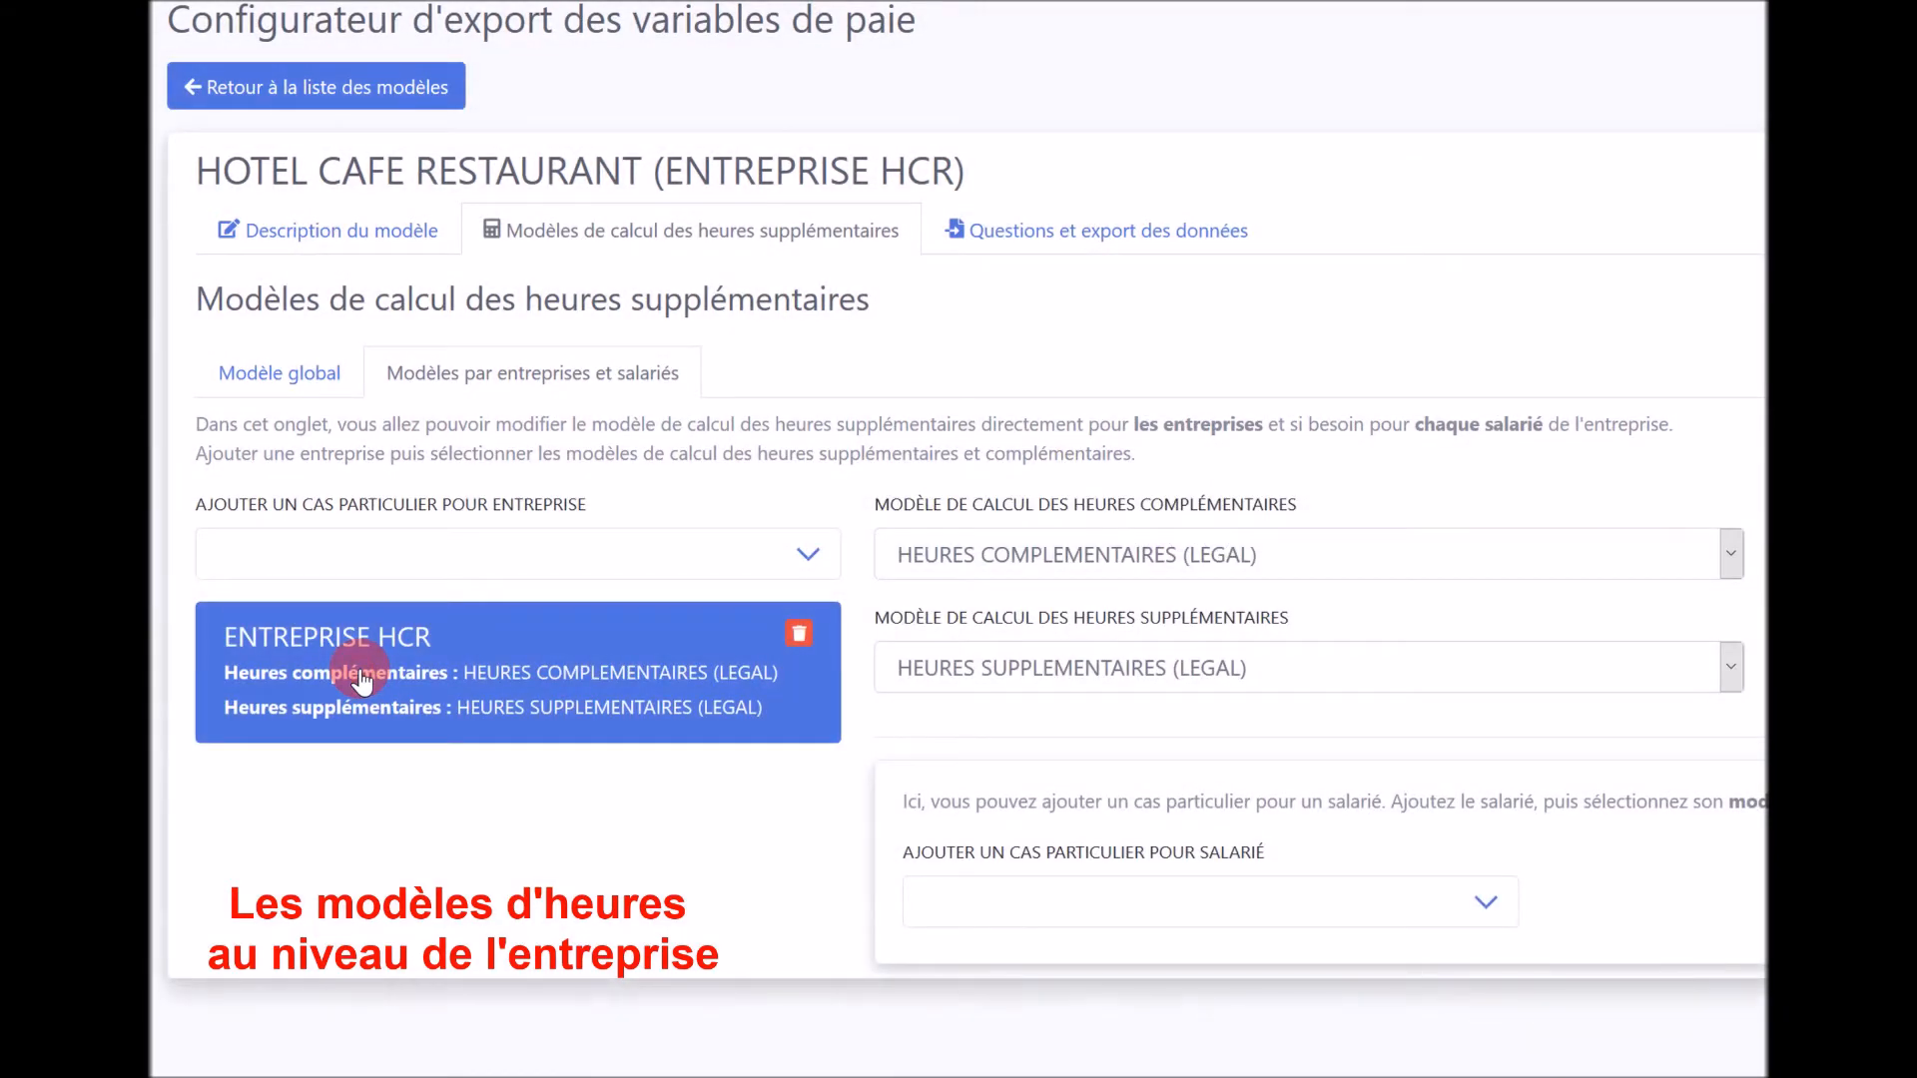
- Keep HEURES COMPLEMENTAIRES (LEGAL) for ENTREPRISE HCR and set its overtime calculation model to HEURES SUP - Heures structurelles 39 H
left_click(1729, 547)
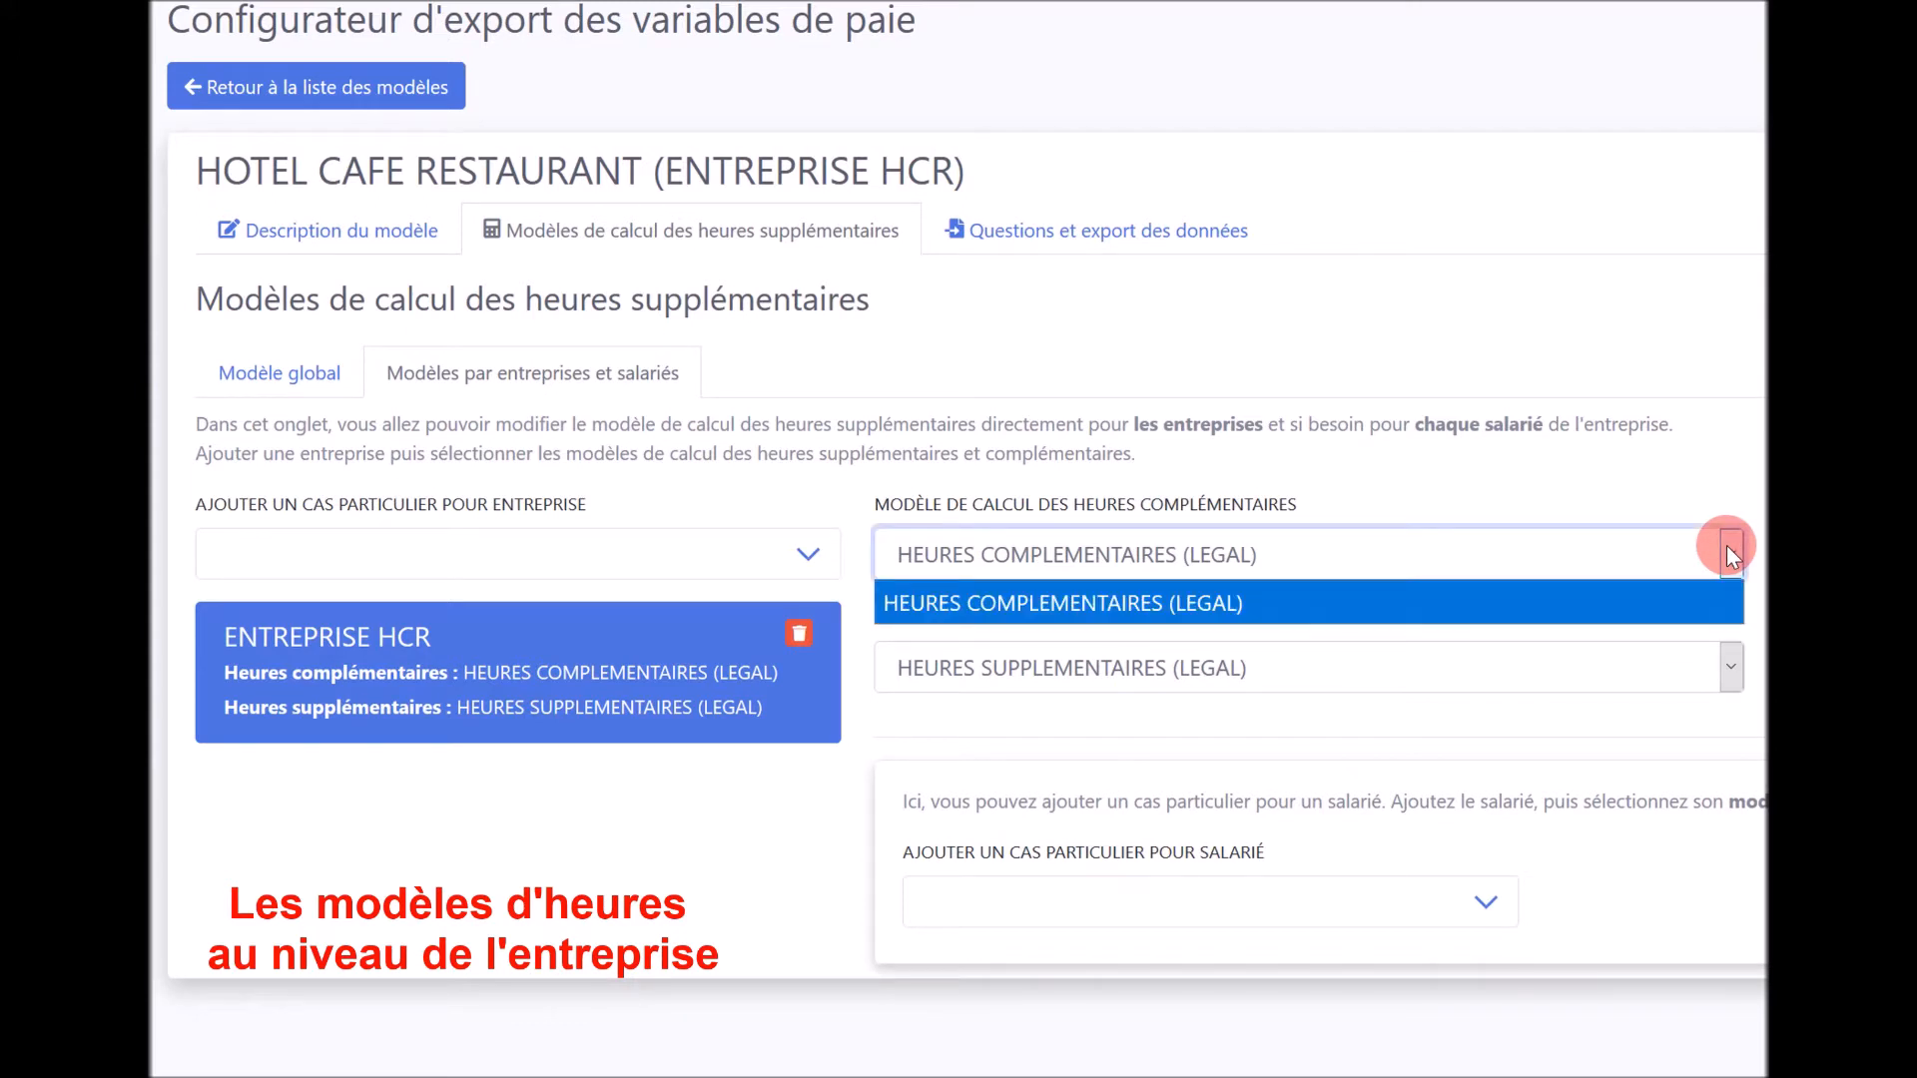
left_click(1730, 555)
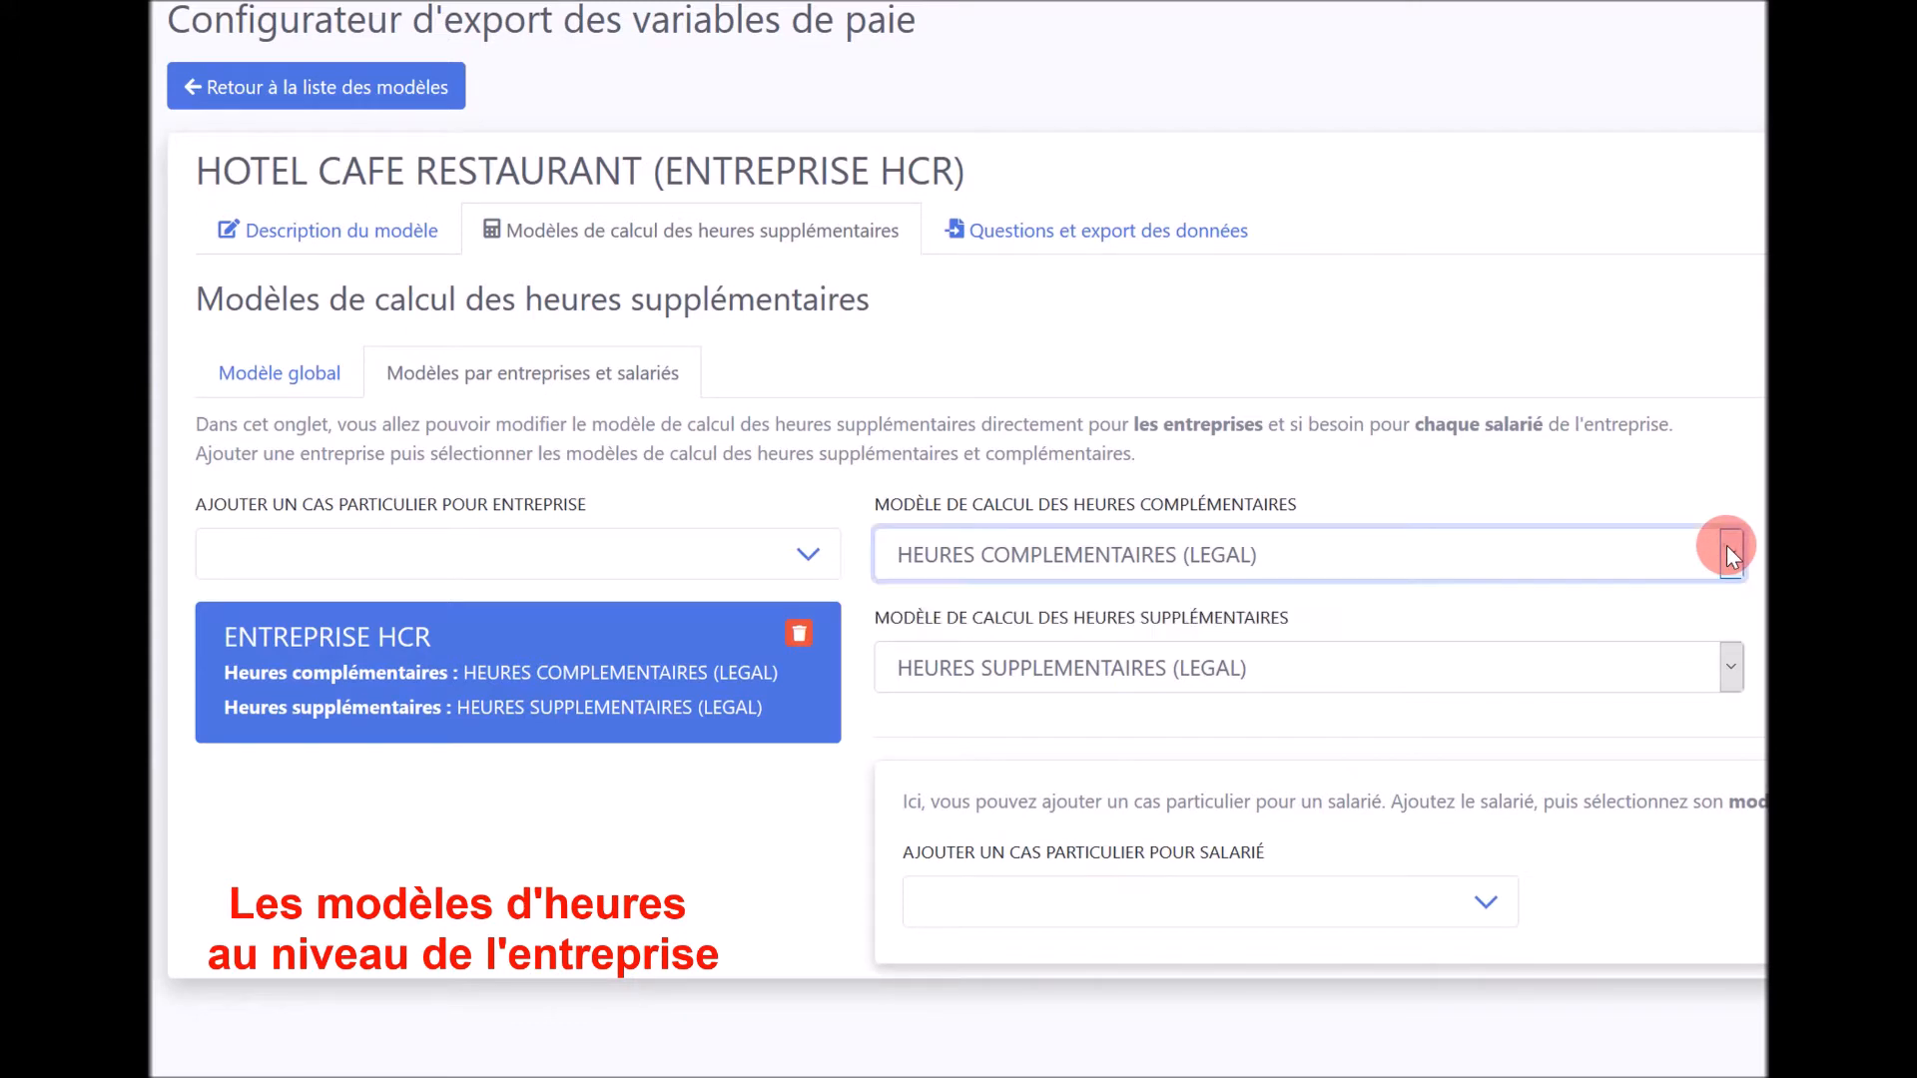
left_click(1732, 669)
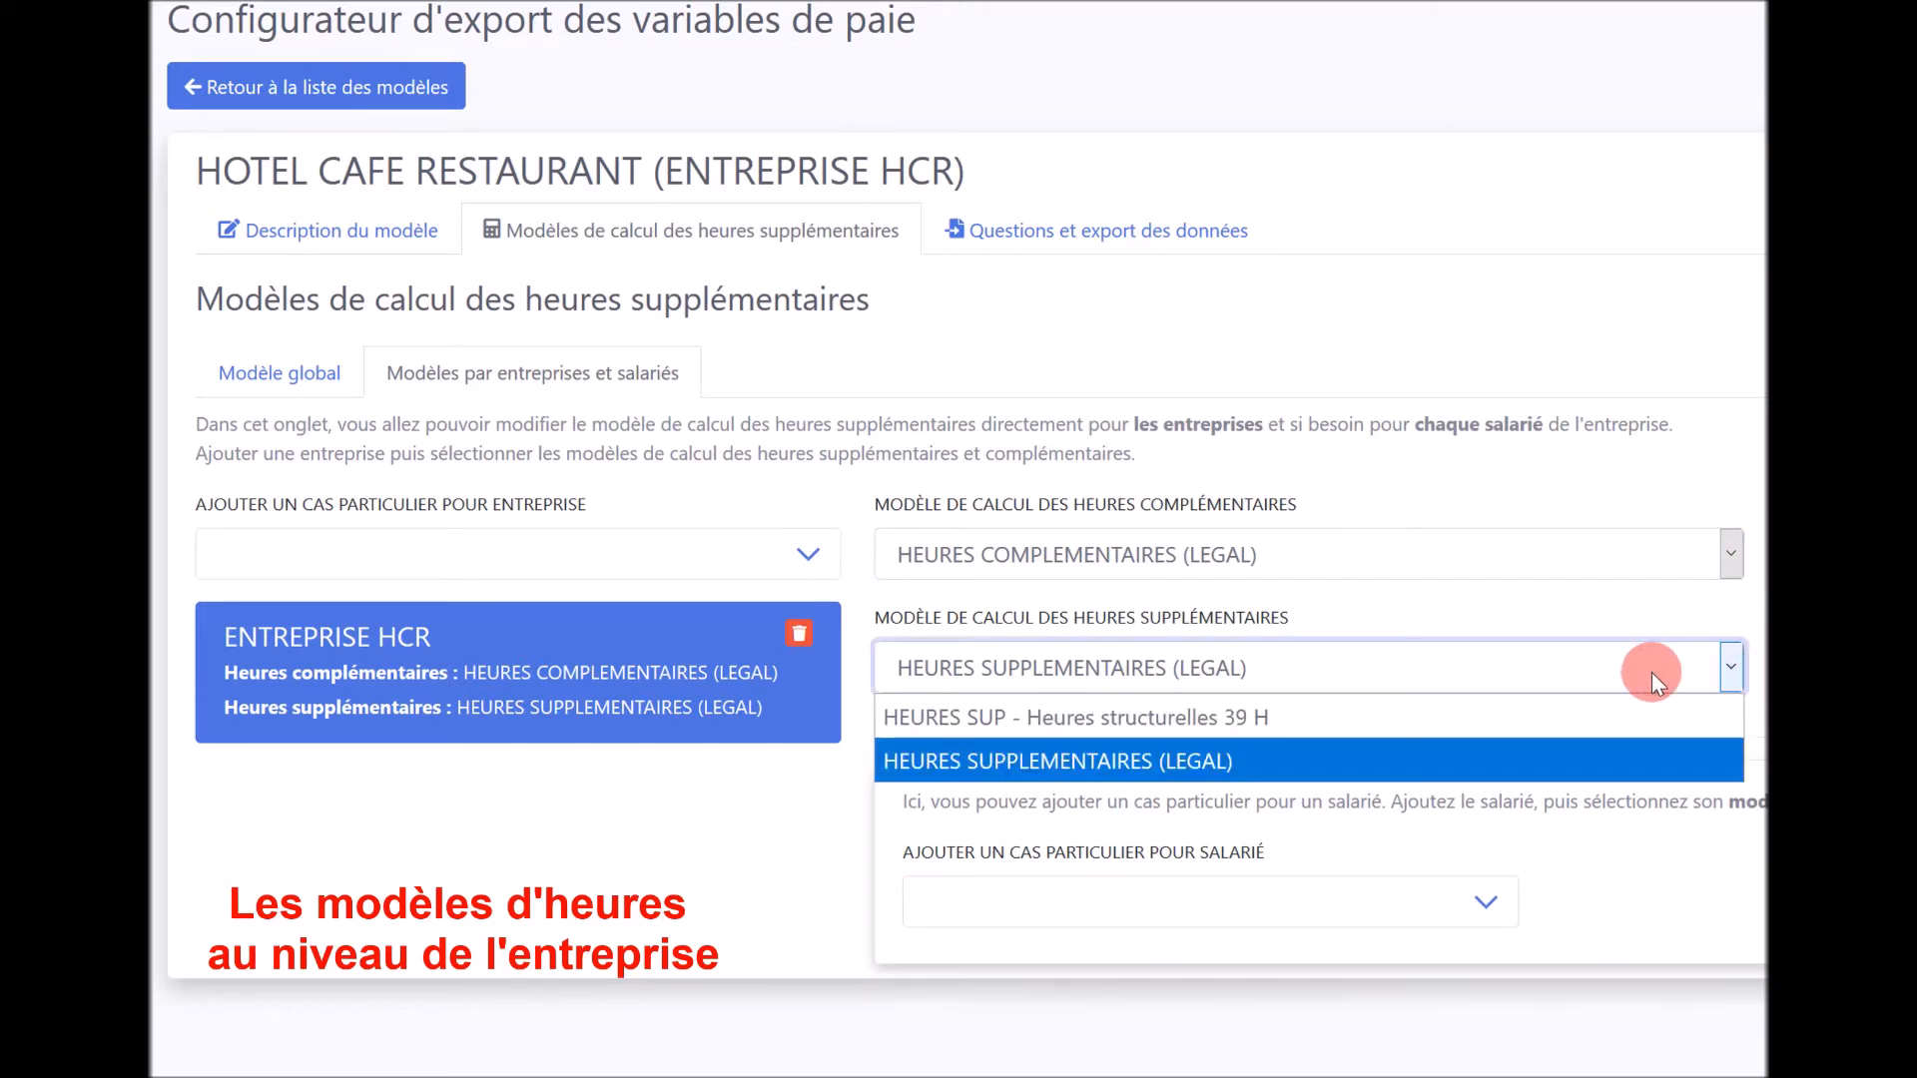
left_click(1153, 718)
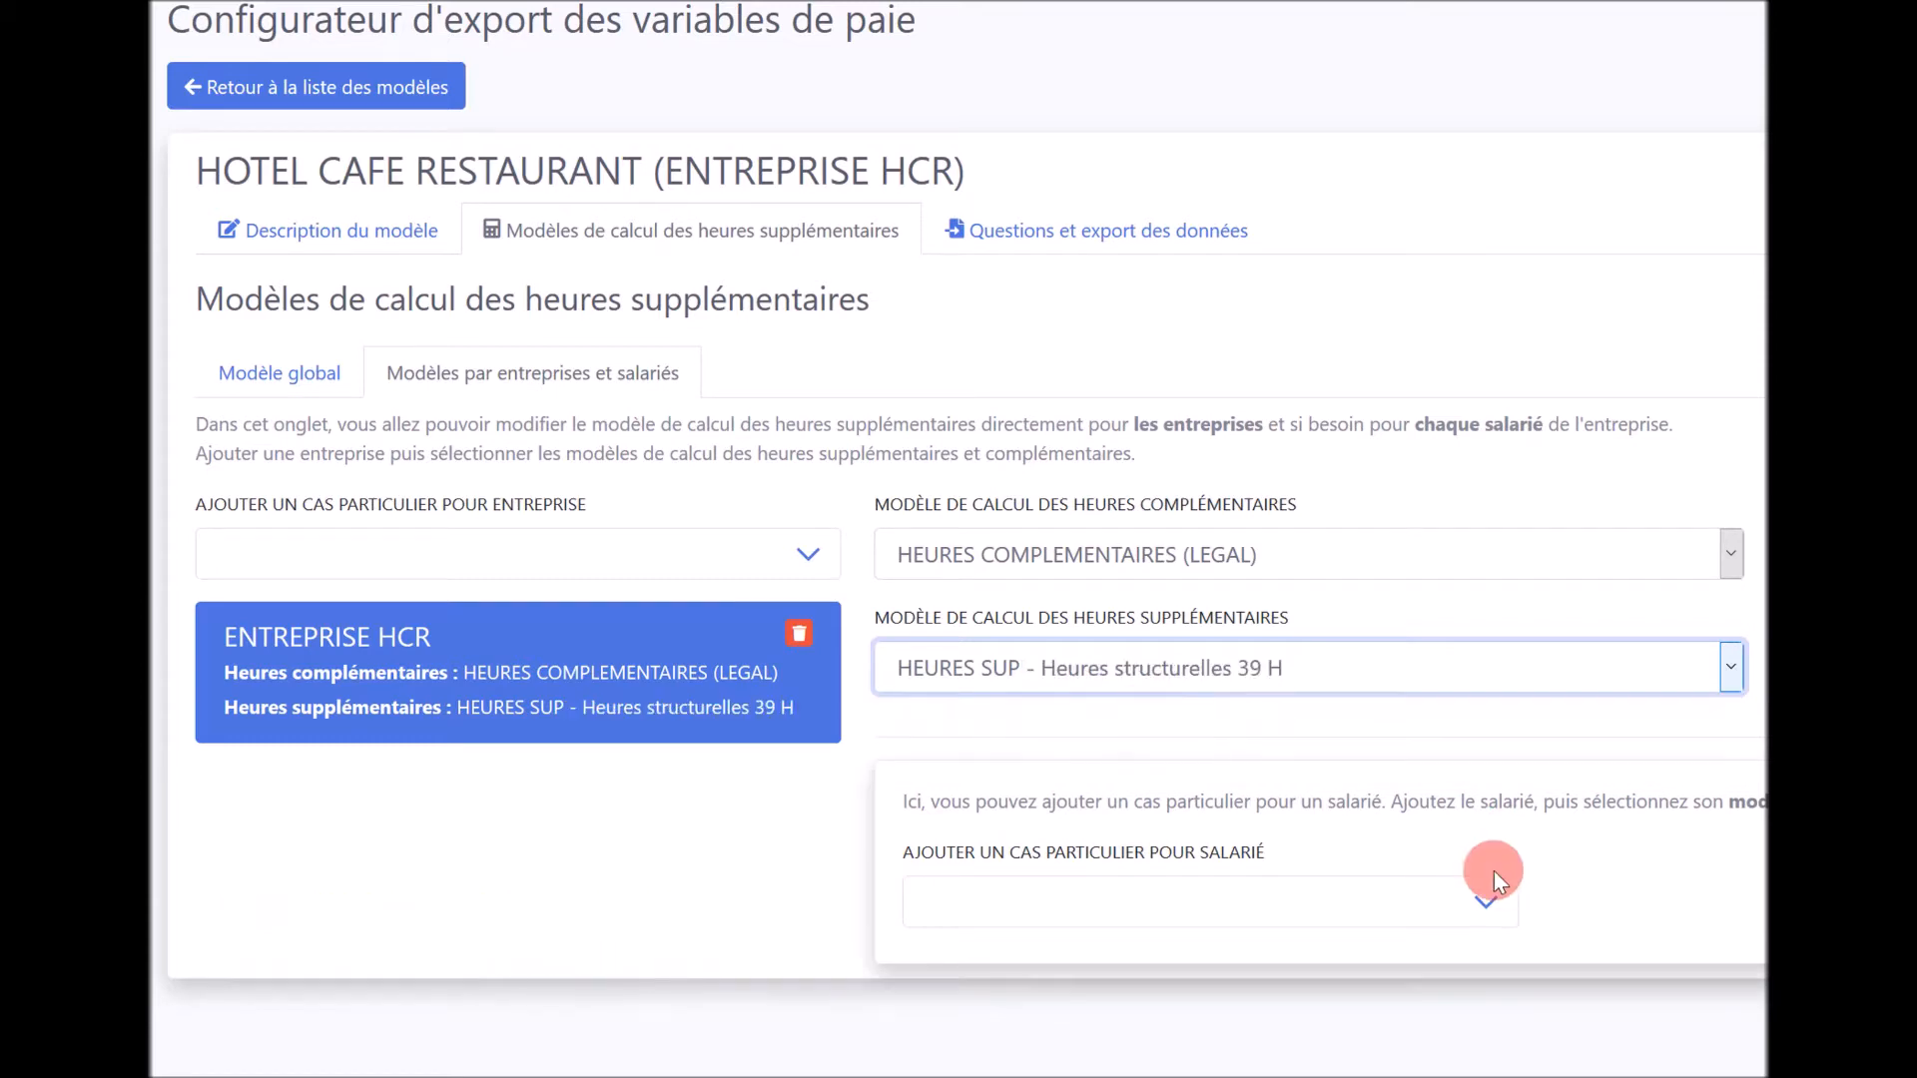
- Add a special case for the employee on the full-time CDI contract, assign HEURES COMPLEMENTAIRES (LEGAL), and save the calculation models
left_click(1479, 901)
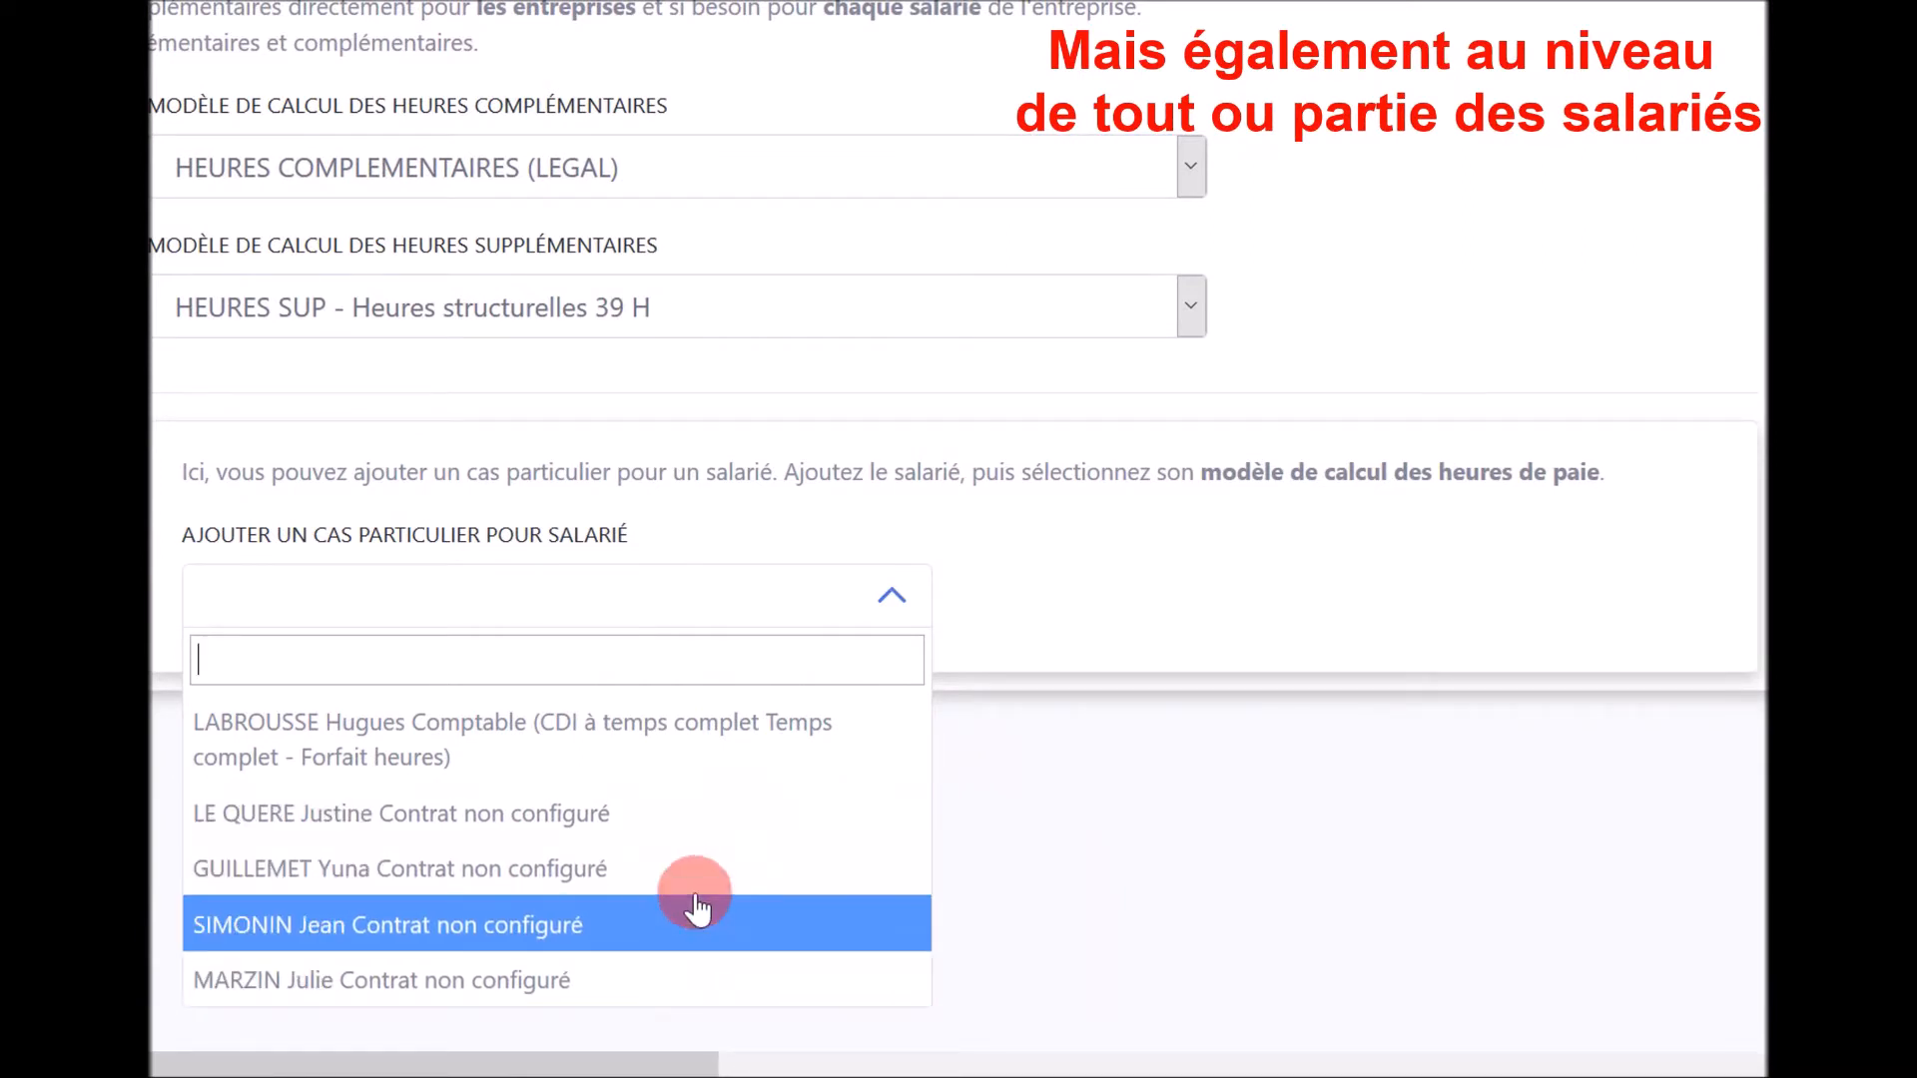
left_click(674, 727)
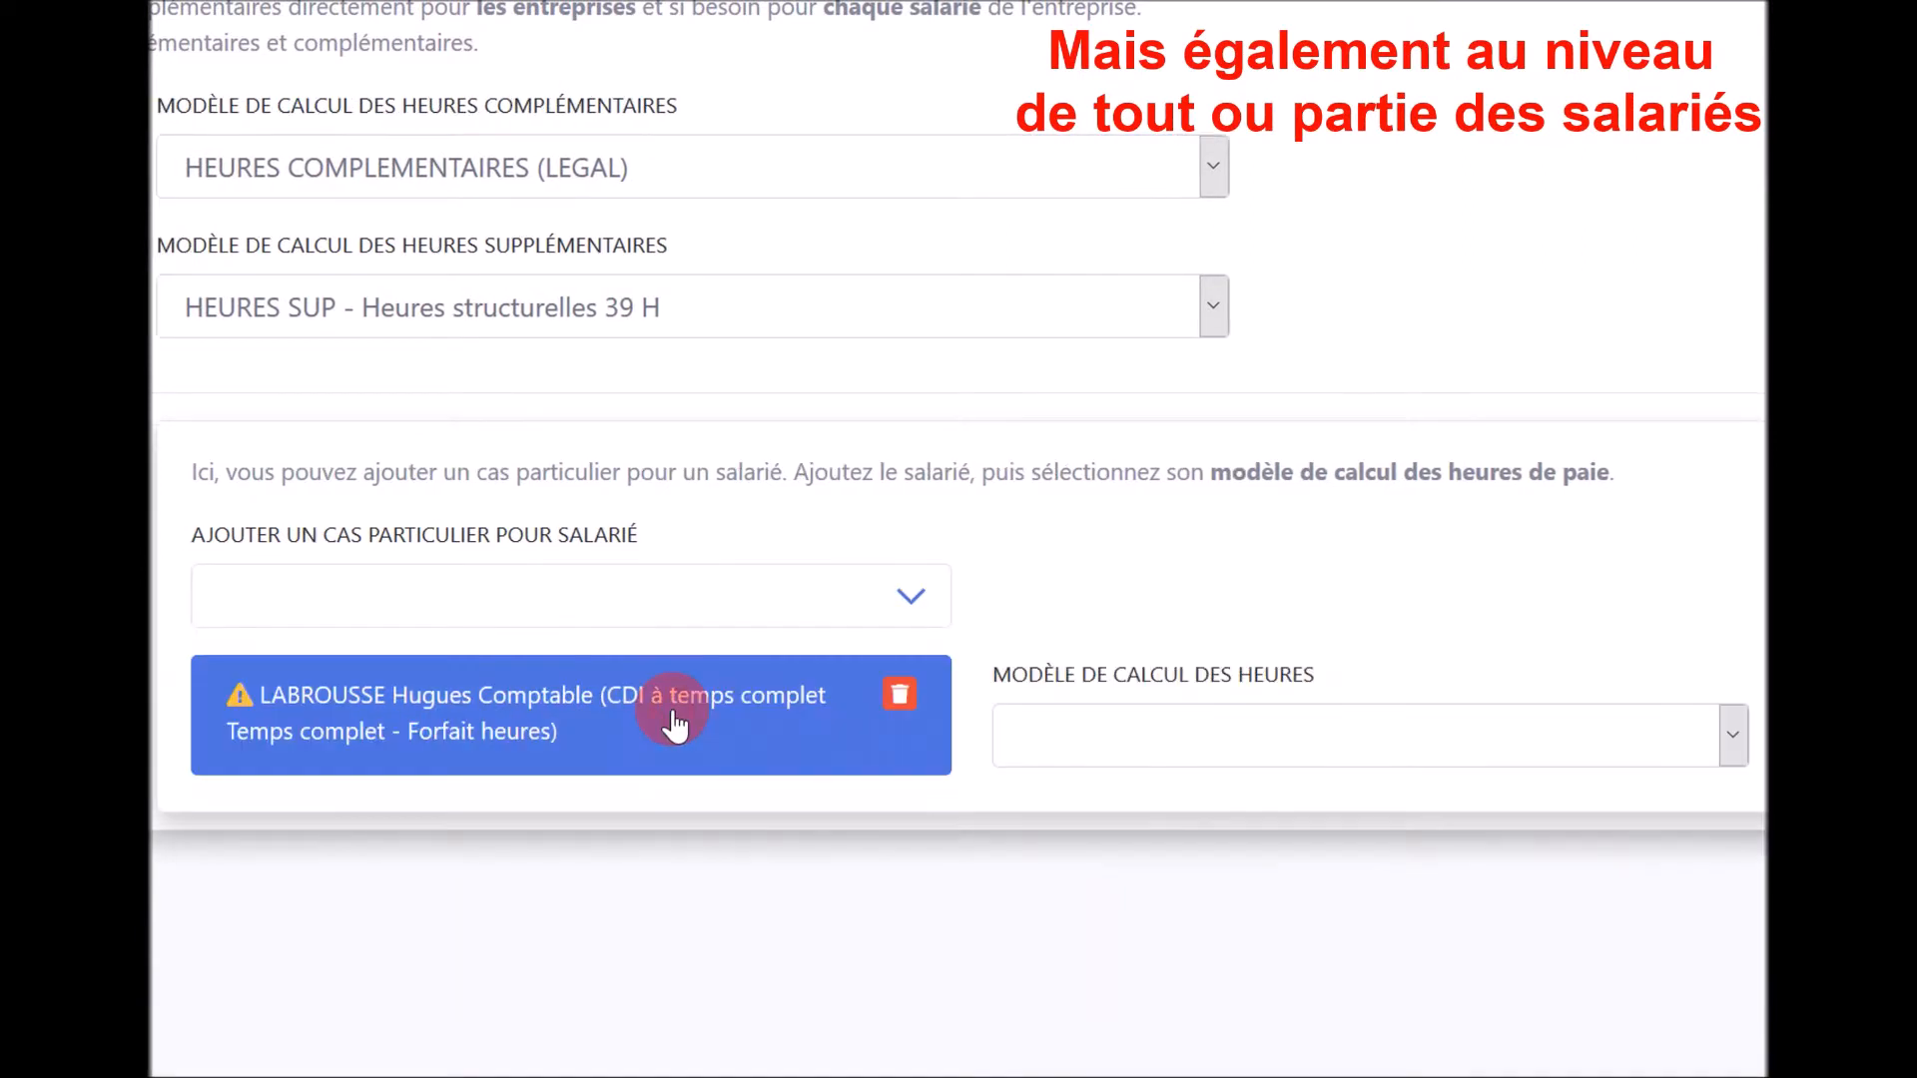
left_click(1734, 739)
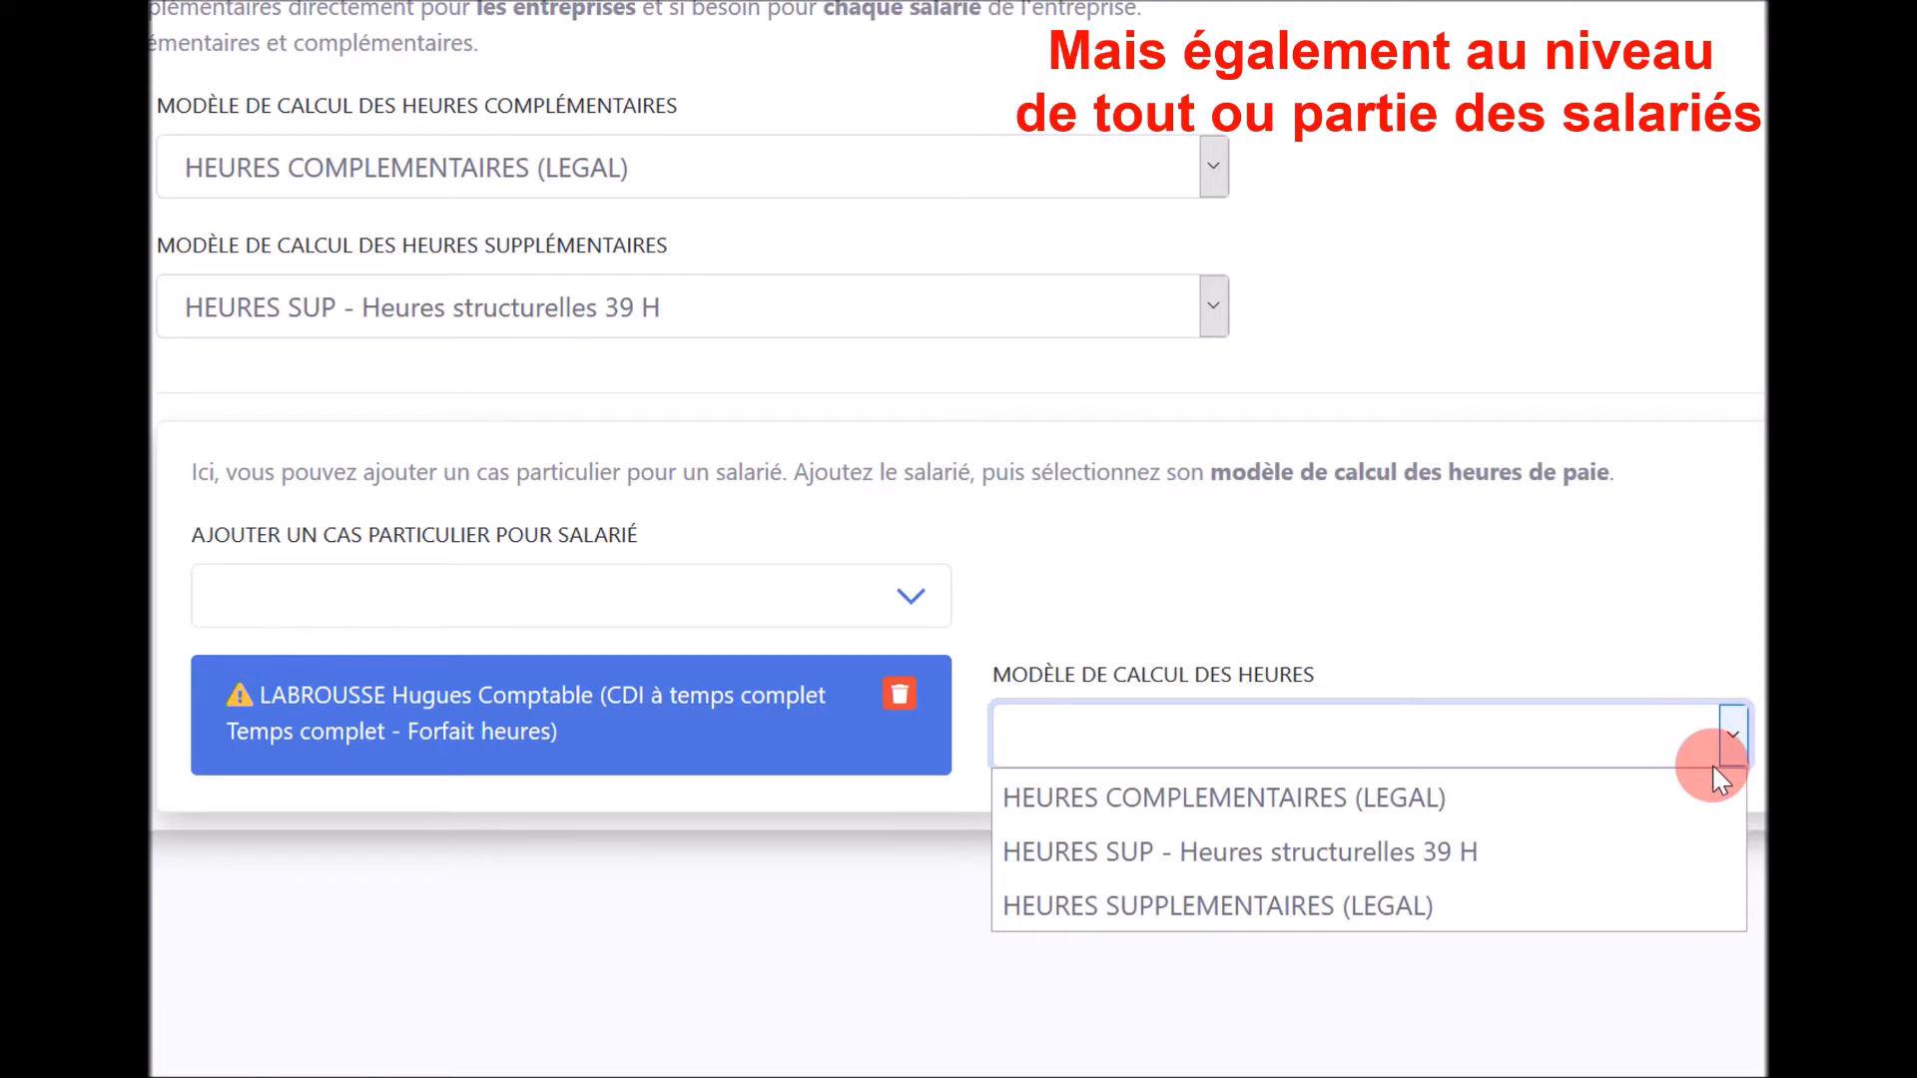
left_click(1266, 803)
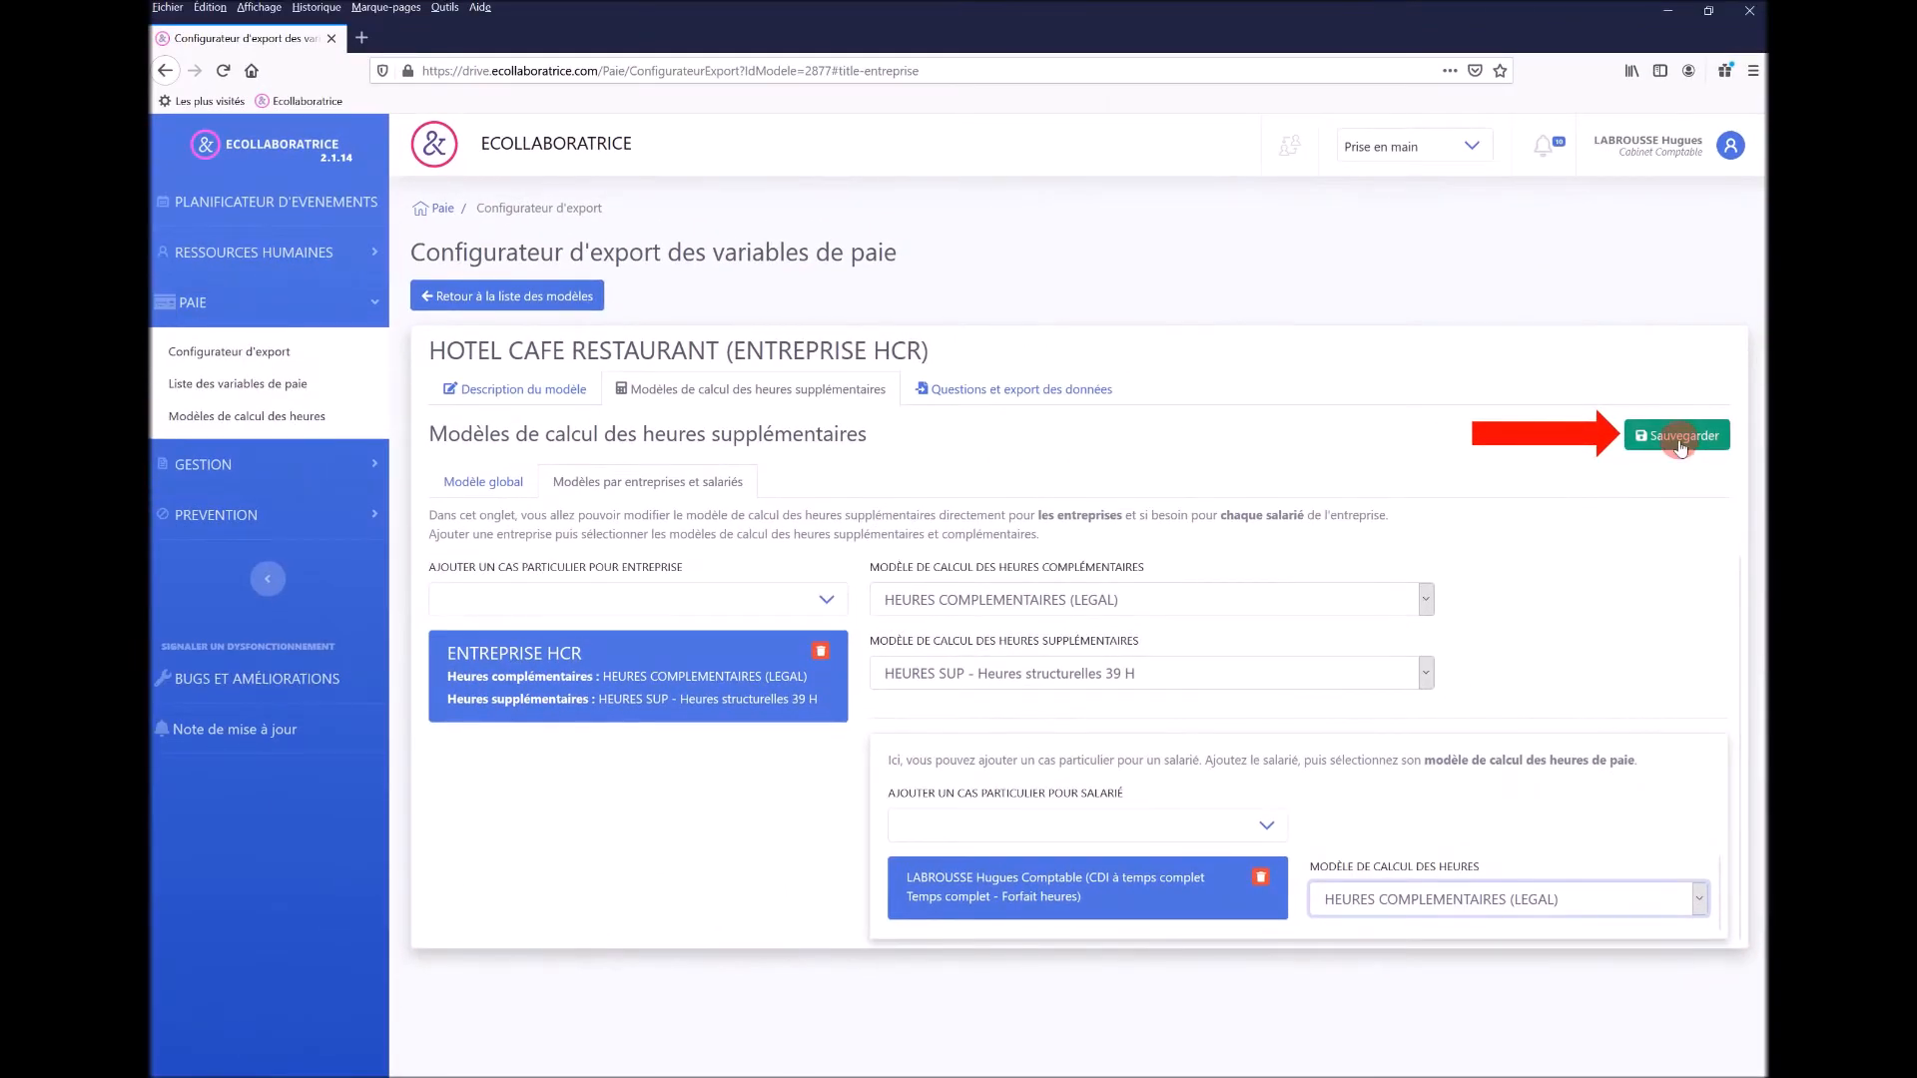
left_click(1681, 445)
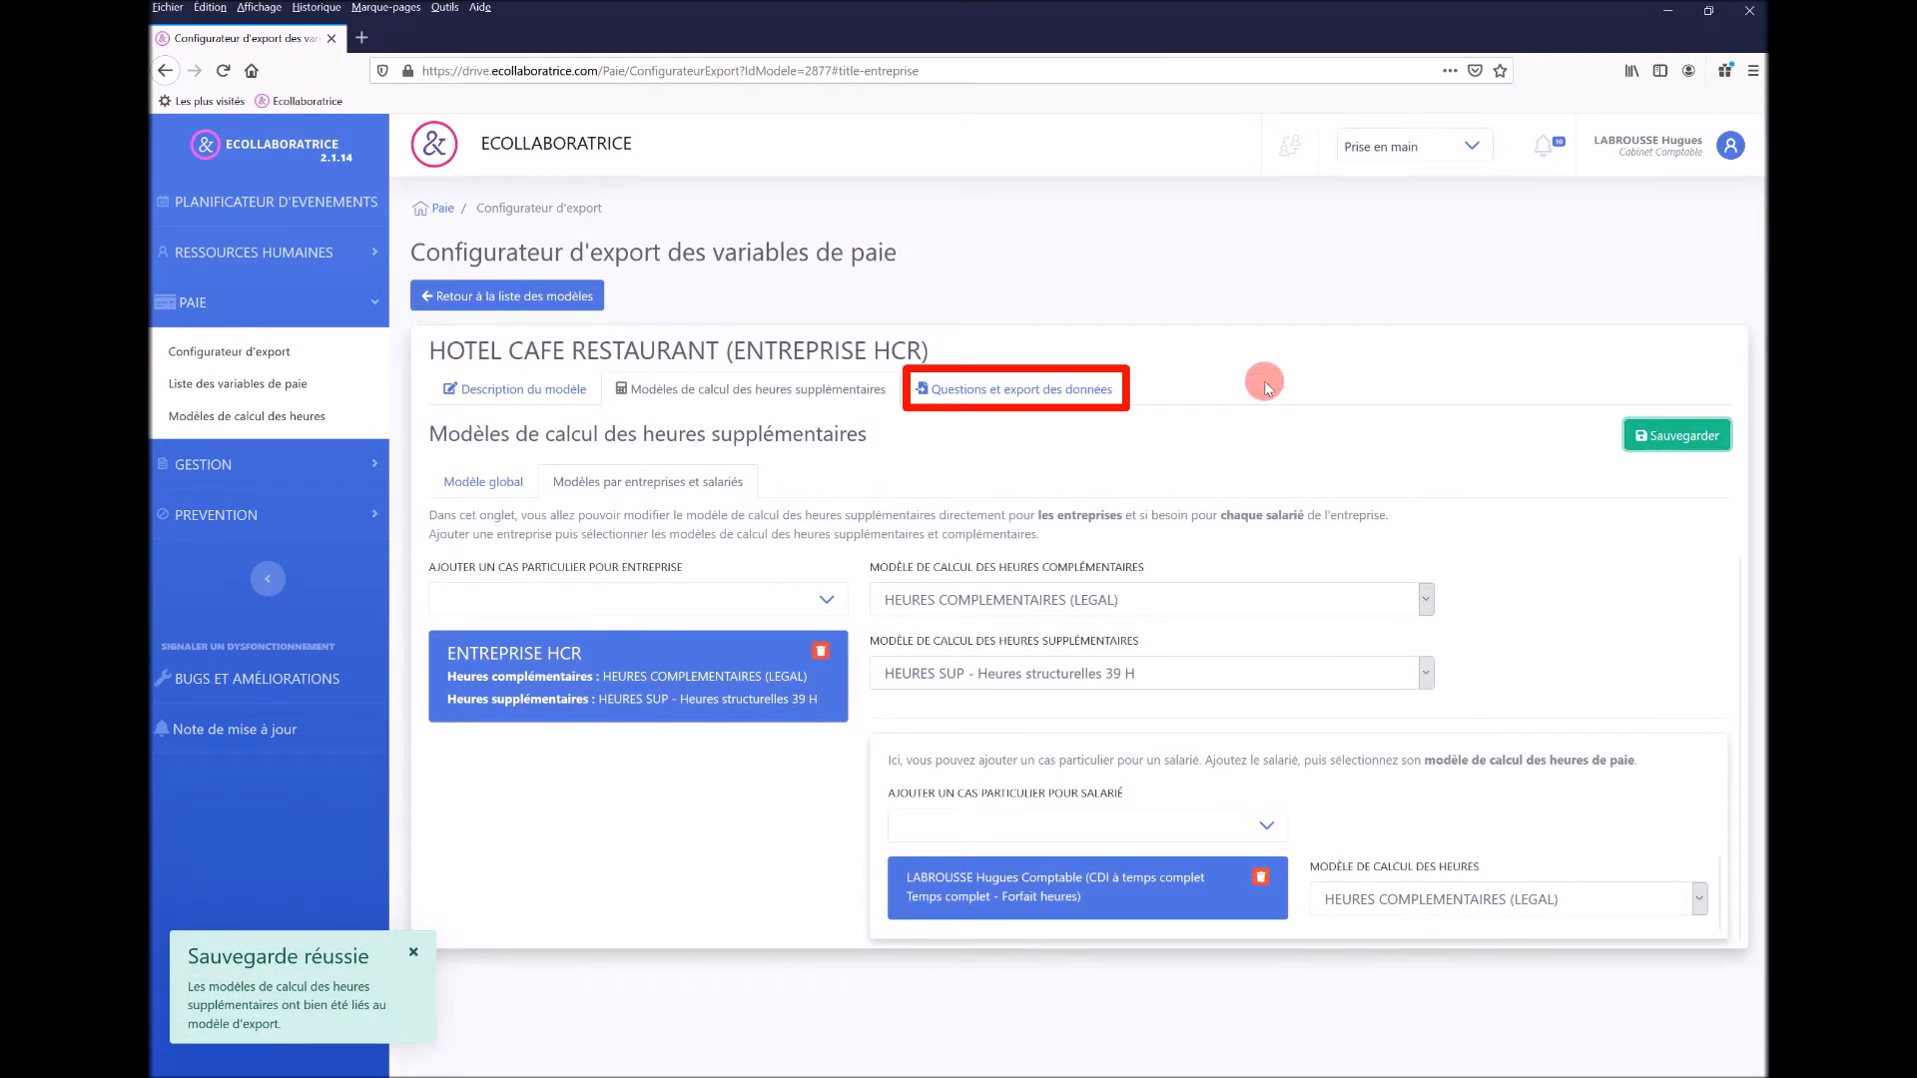
- Deselect the firm question "Quel est l'acompte donné ce mois-ci ?" in the export model's question list
left_click(1009, 392)
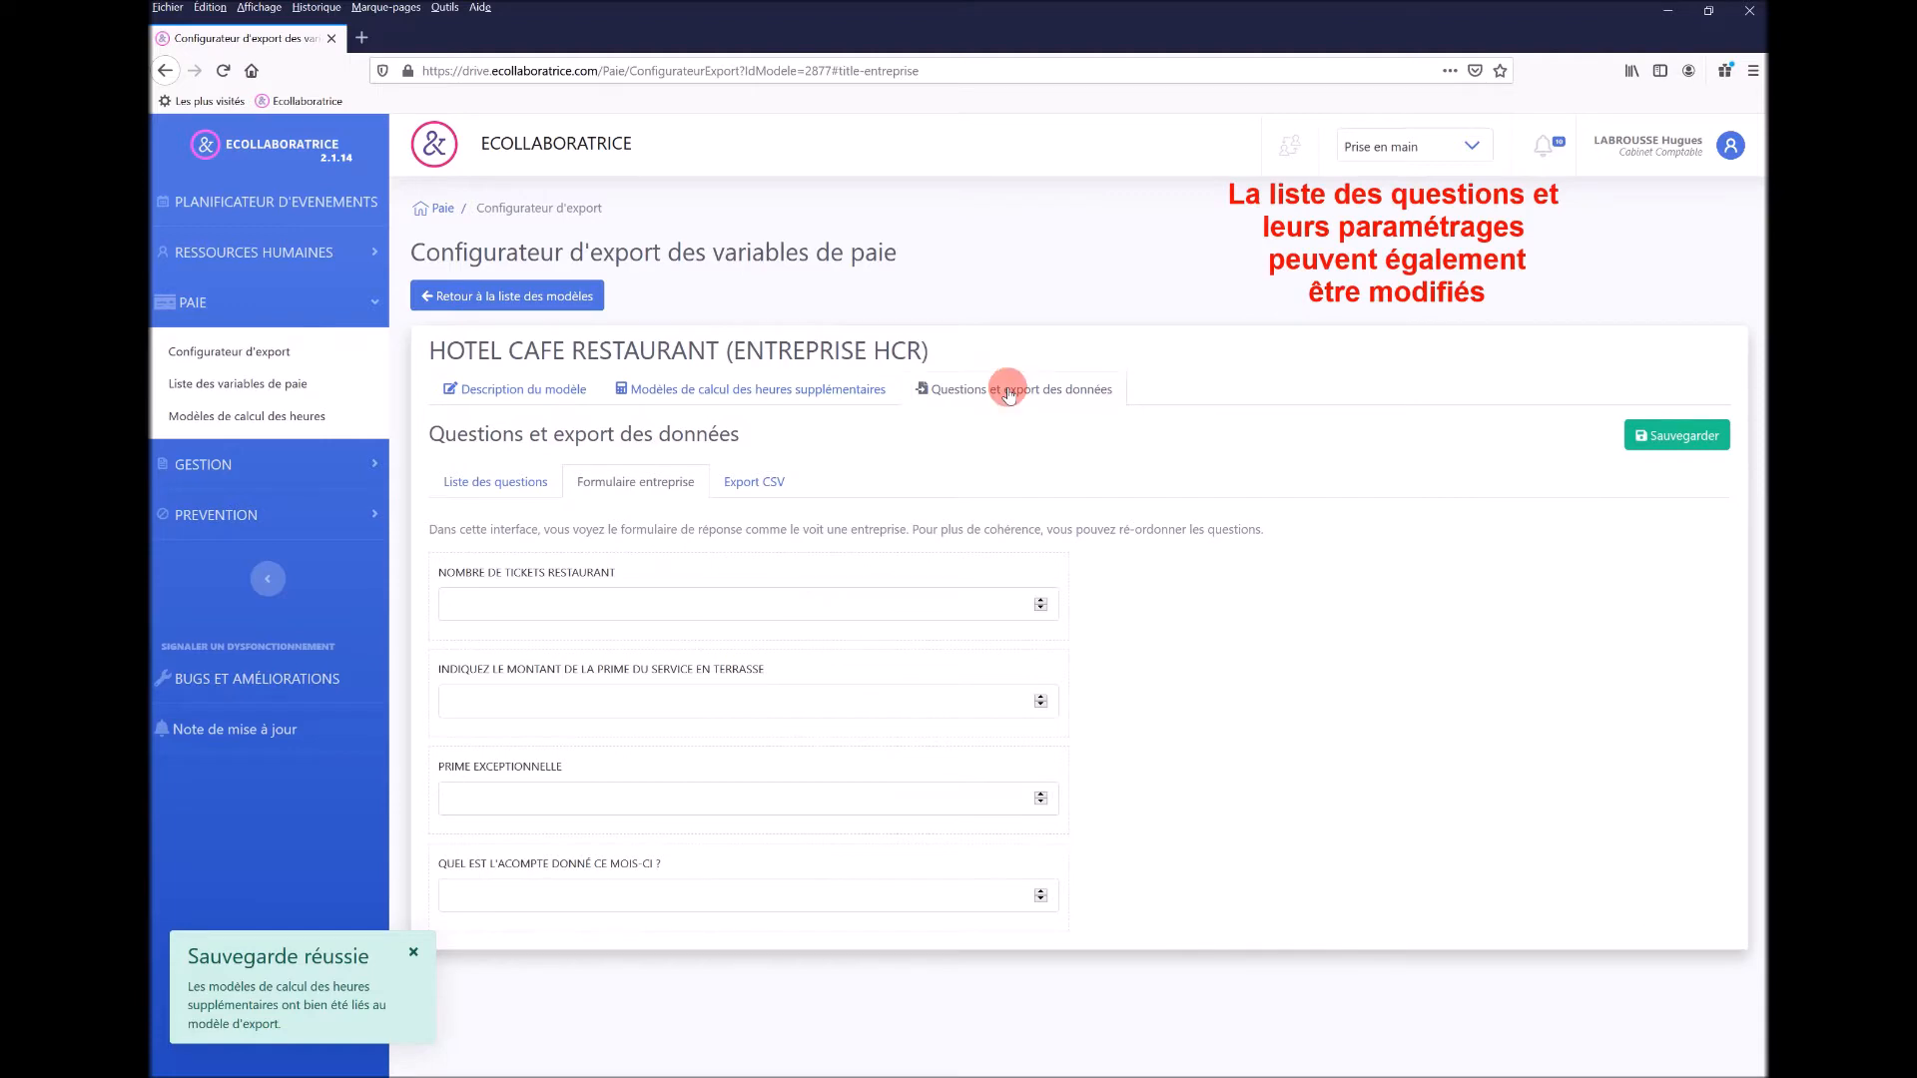
left_click(490, 485)
scroll(908, 696, "down", 4)
scroll(909, 696, "down", 4)
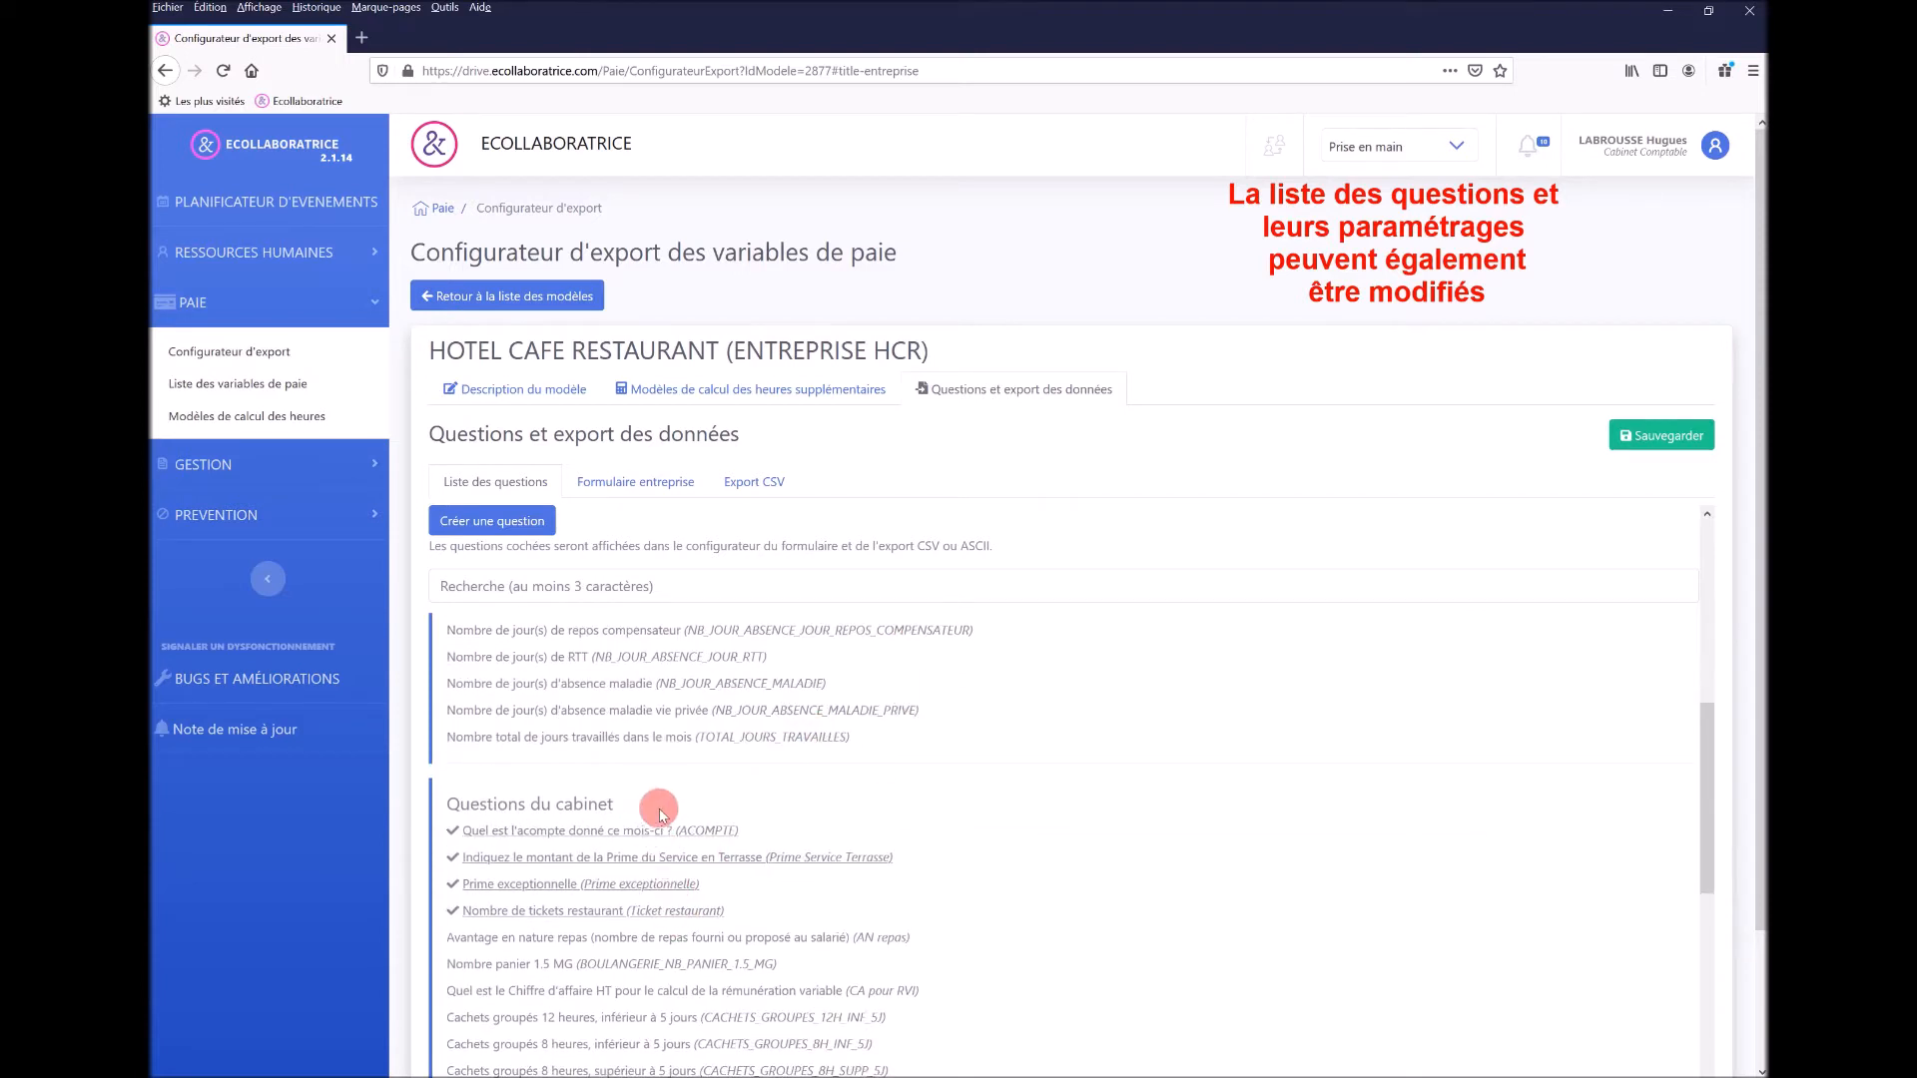
left_click(452, 830)
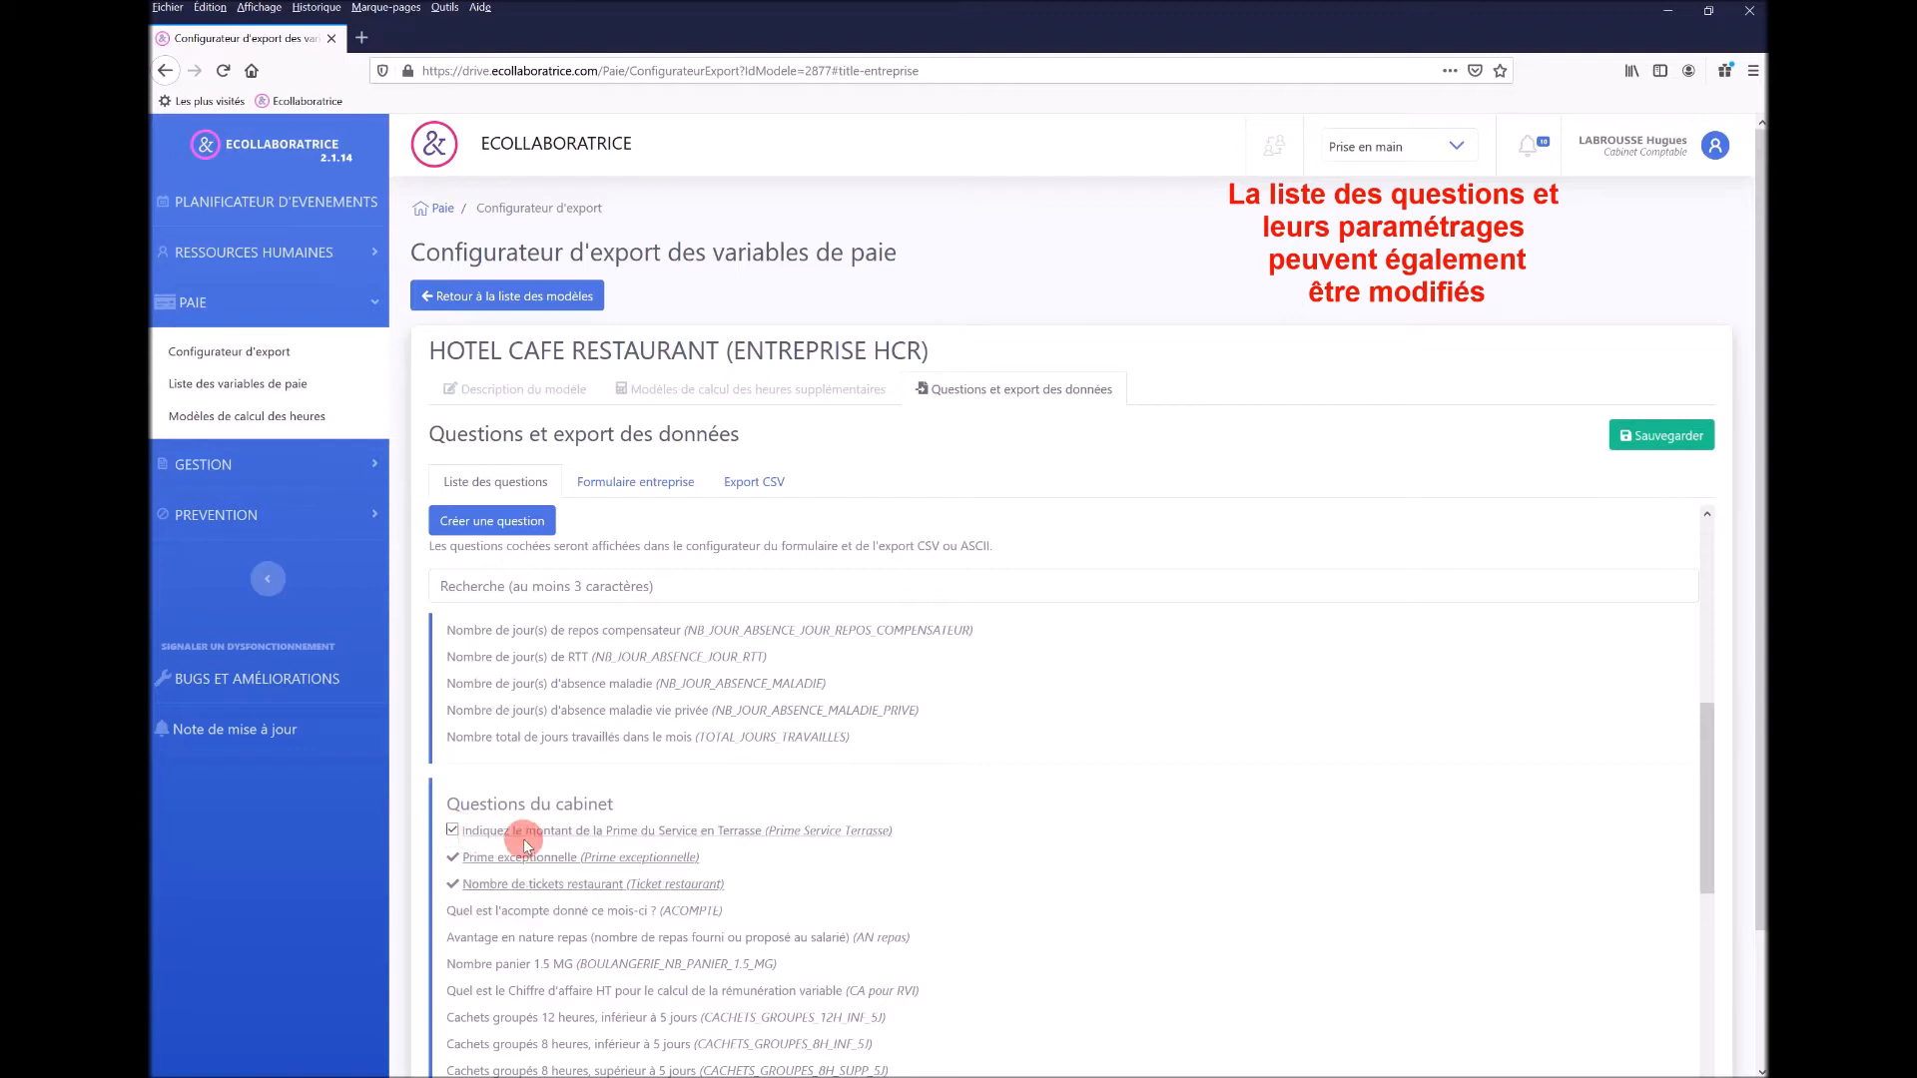
- Search the question list for "avanta" and include the "Avantage en nature repas" question
left_click(491, 584)
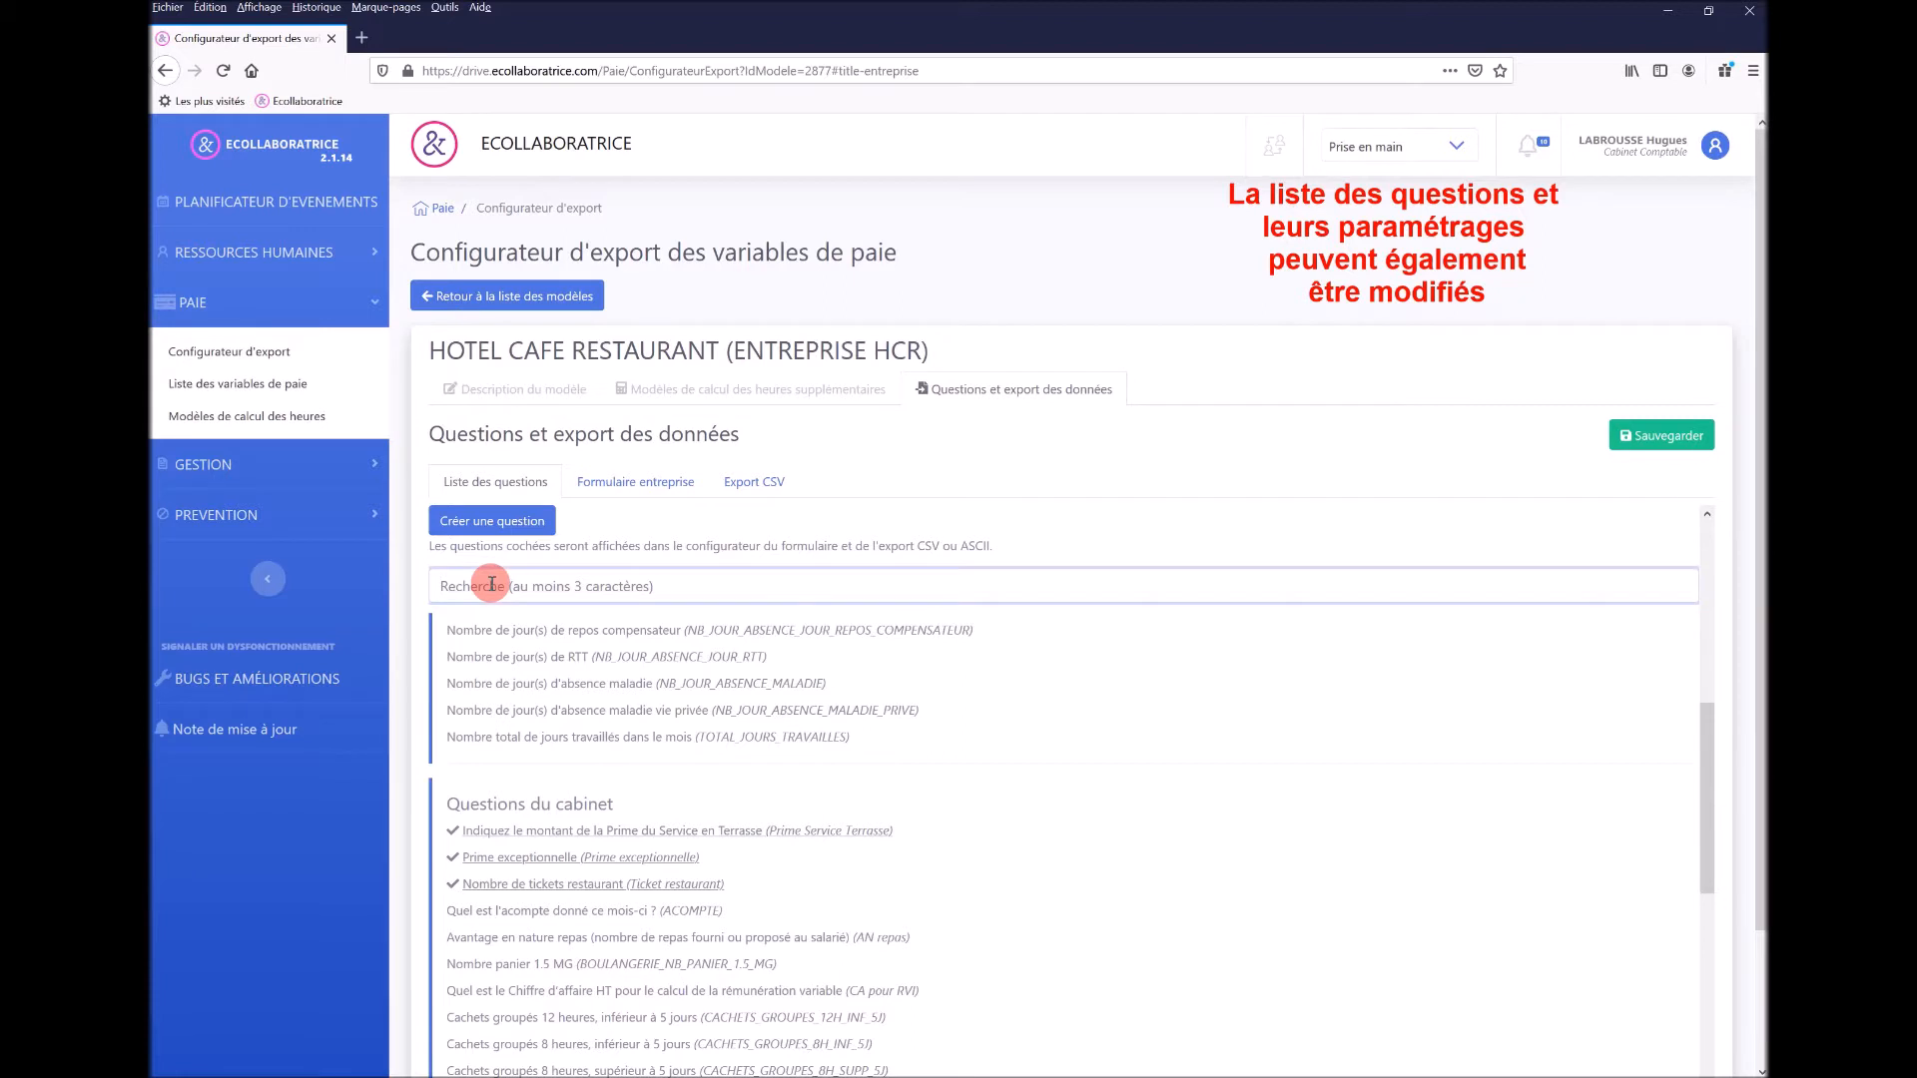
type("avanta")
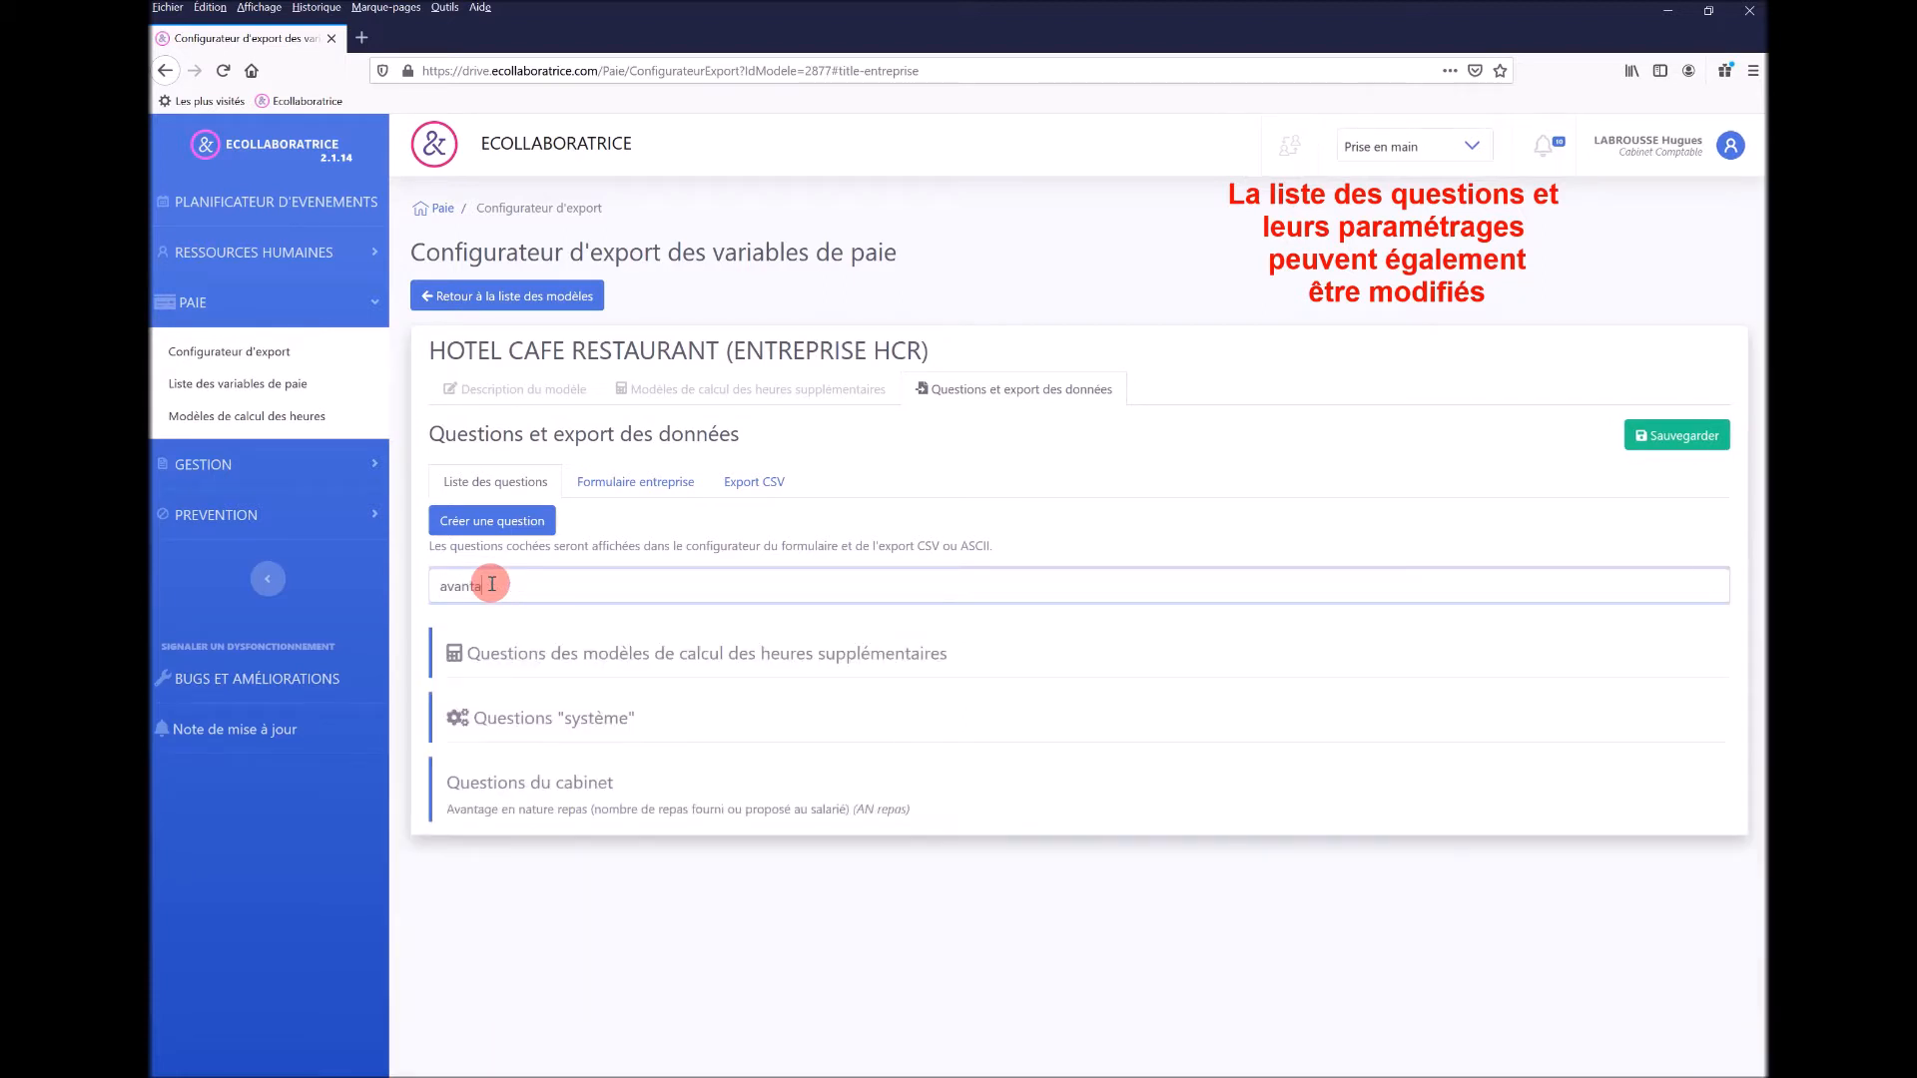
left_click(452, 810)
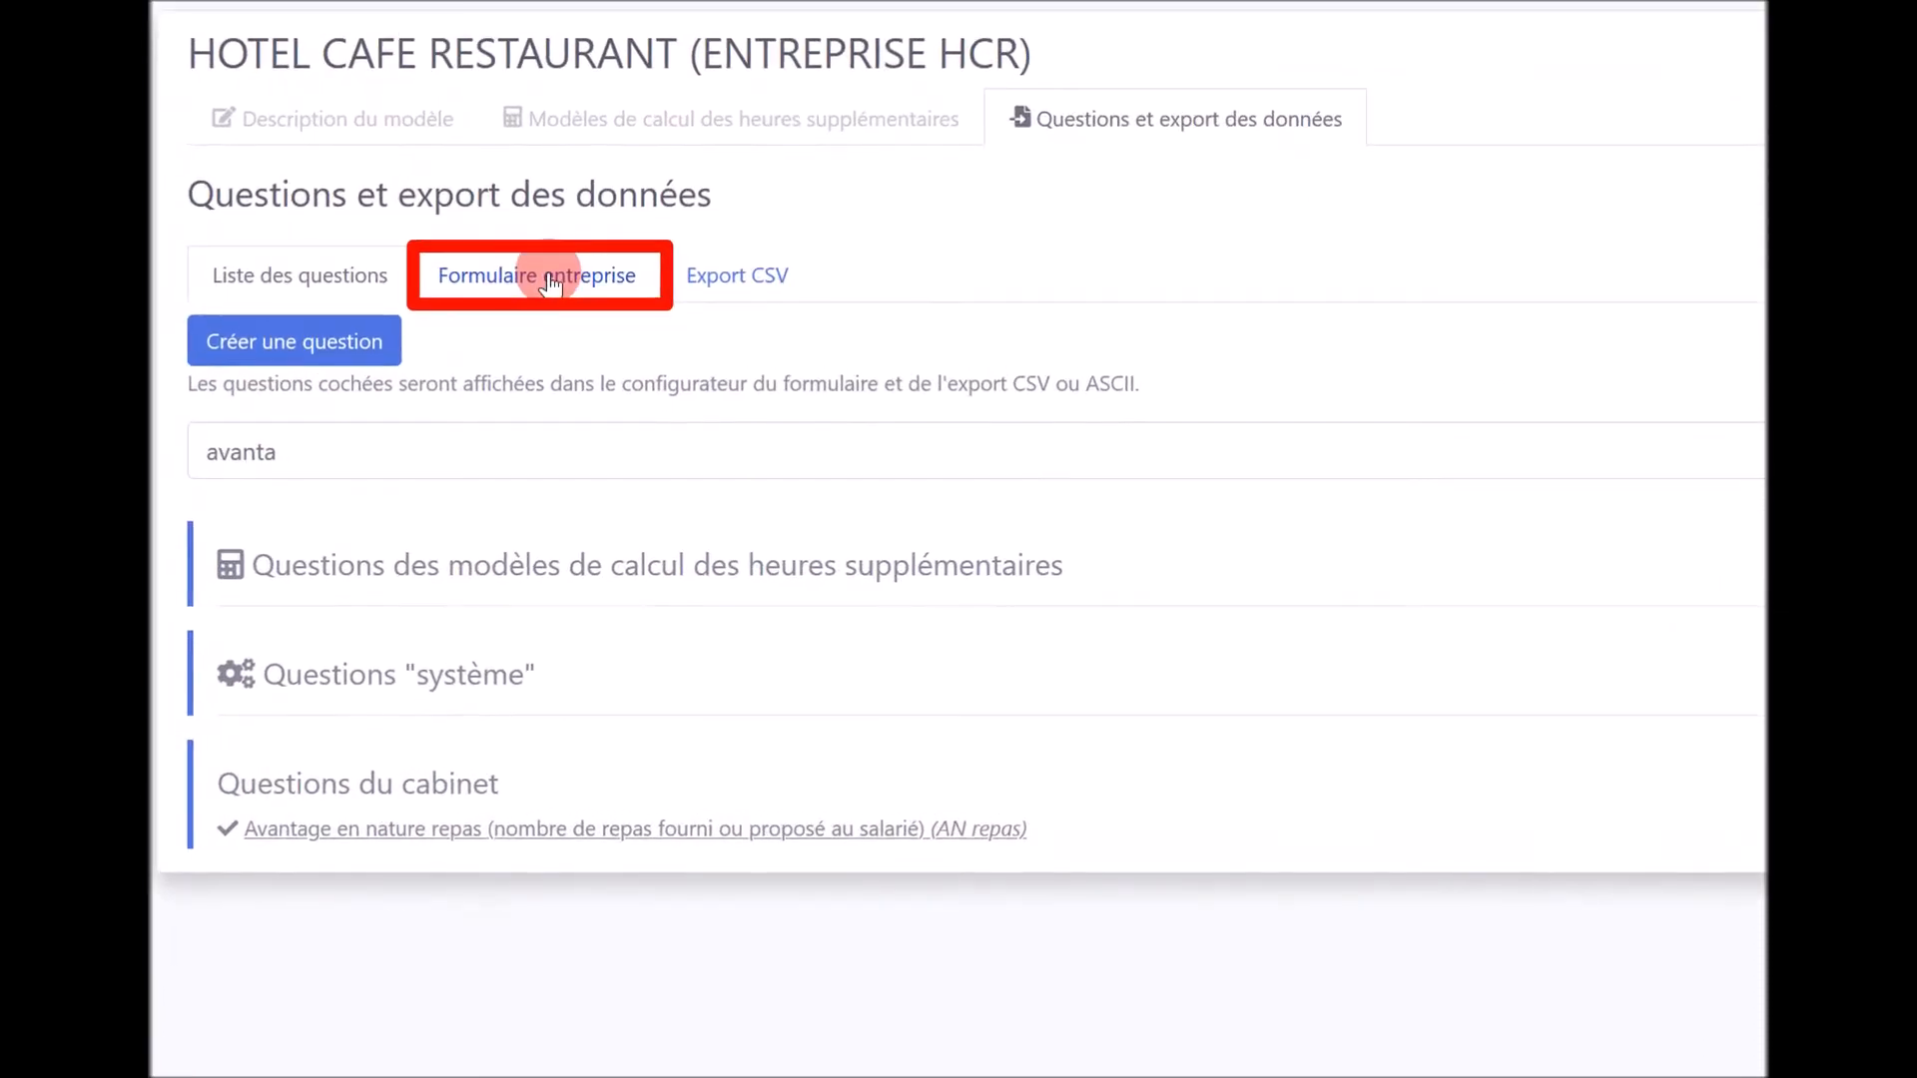
- Move the "Nombre de tickets restaurant" question to the end of the company form
left_click(550, 282)
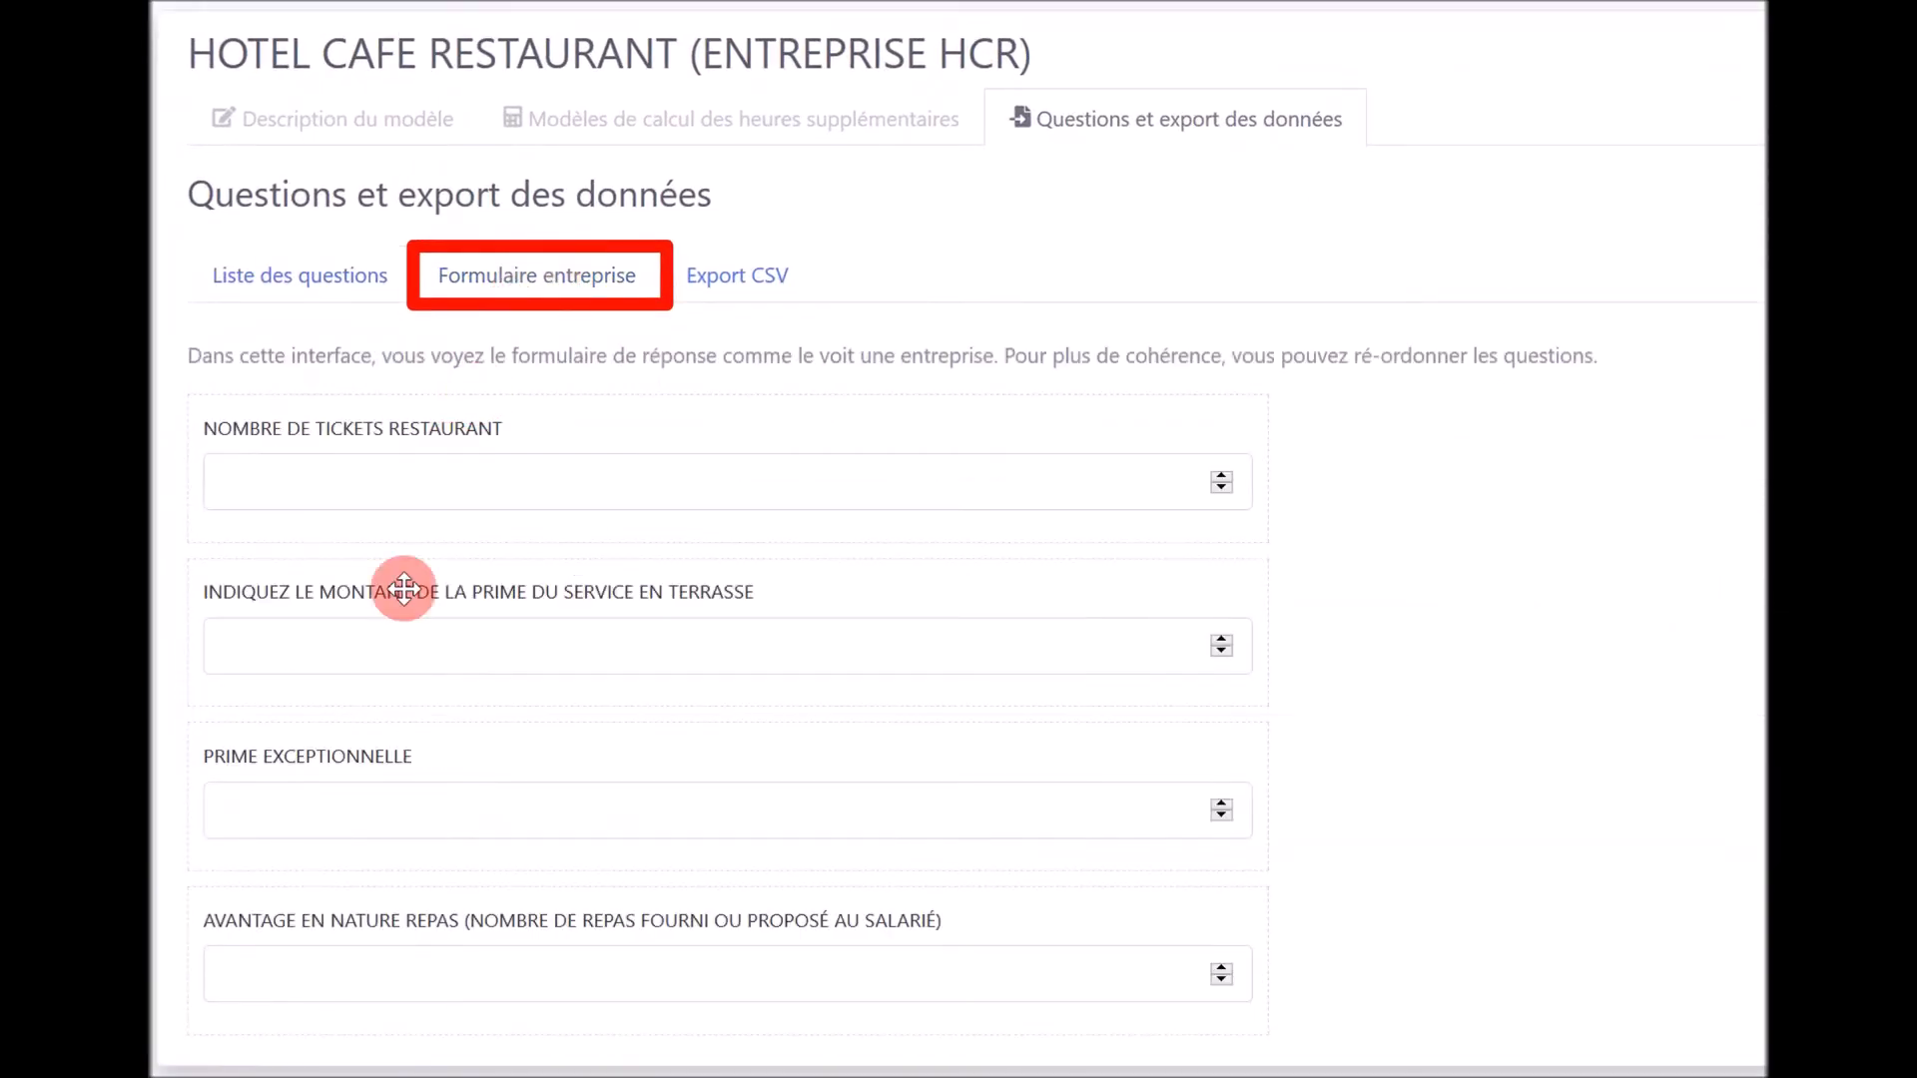
left_click_drag(350, 448, 385, 979)
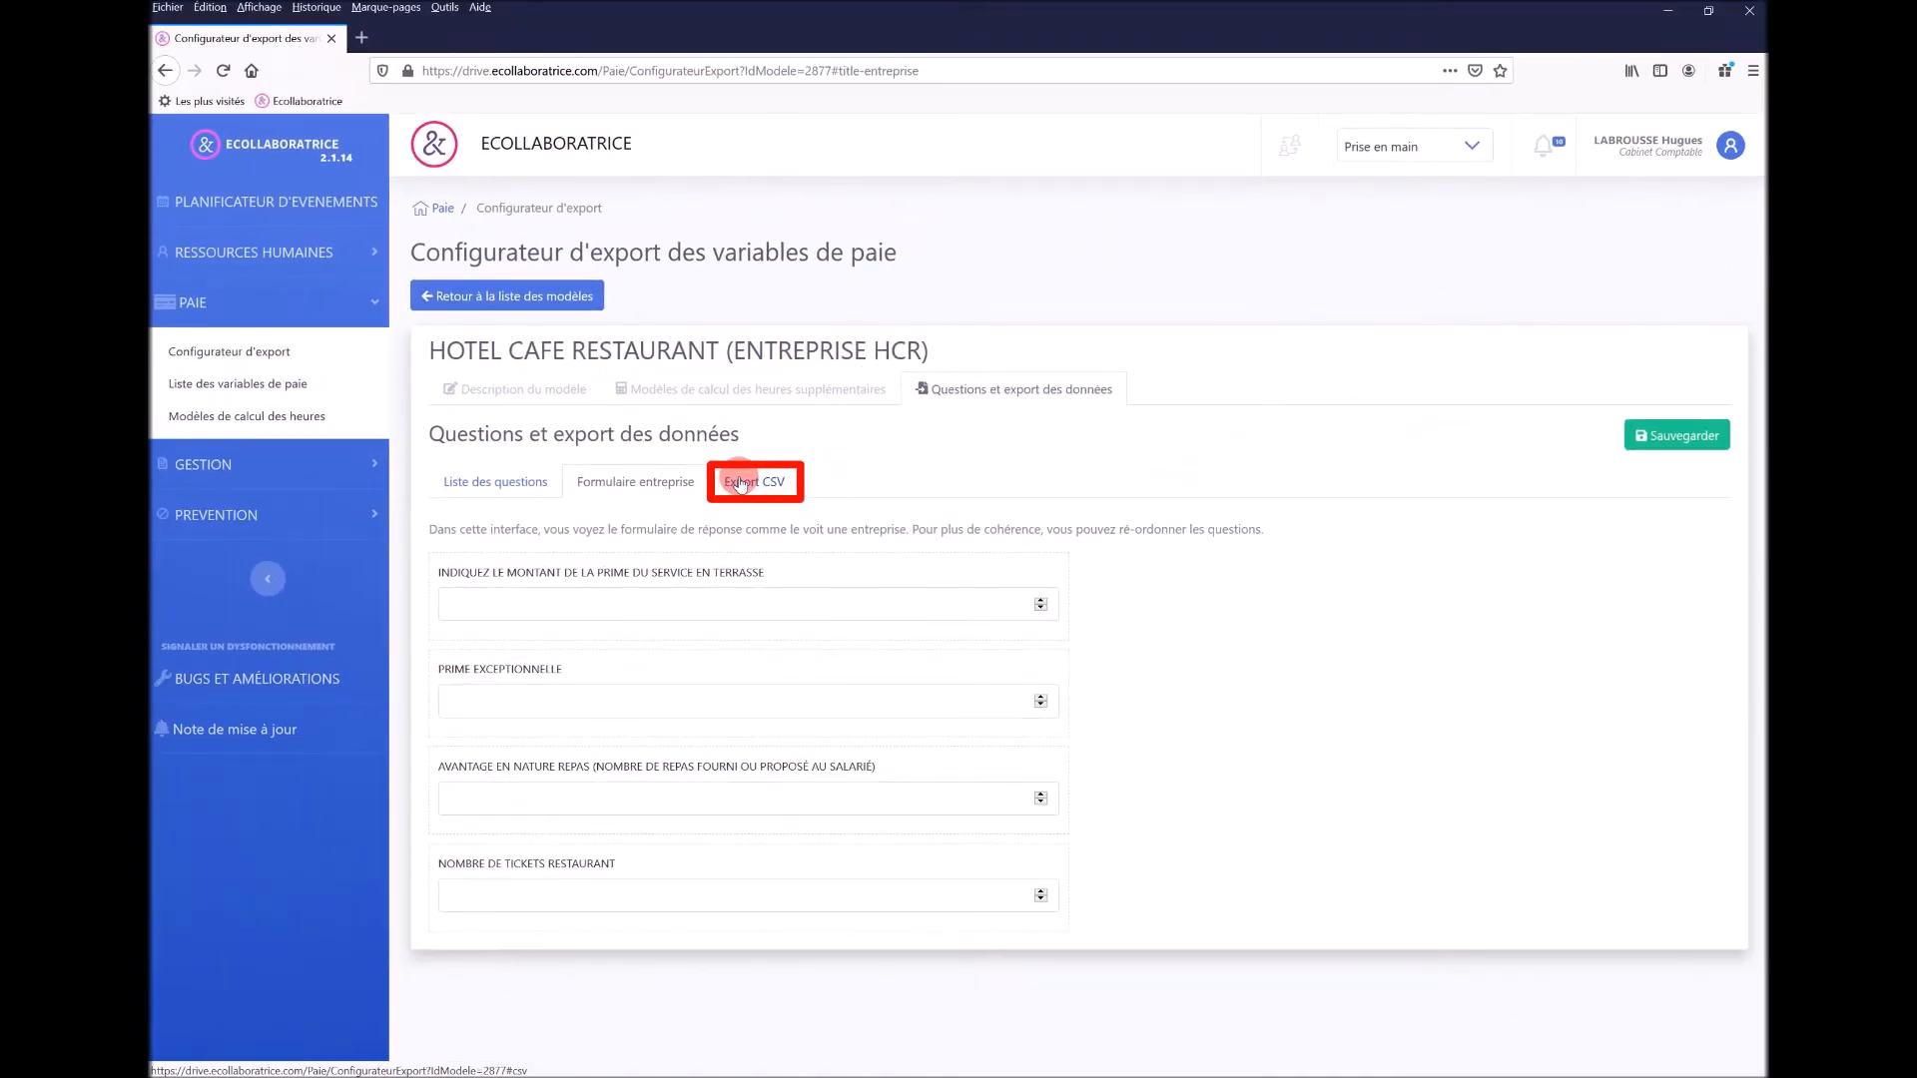
- Reorder the CSV export with Heures supplémentaires 150 % before Heures complémentaires 110 % and AN REPAS before PRIME SERVICE TERRASSE, and save
left_click(739, 485)
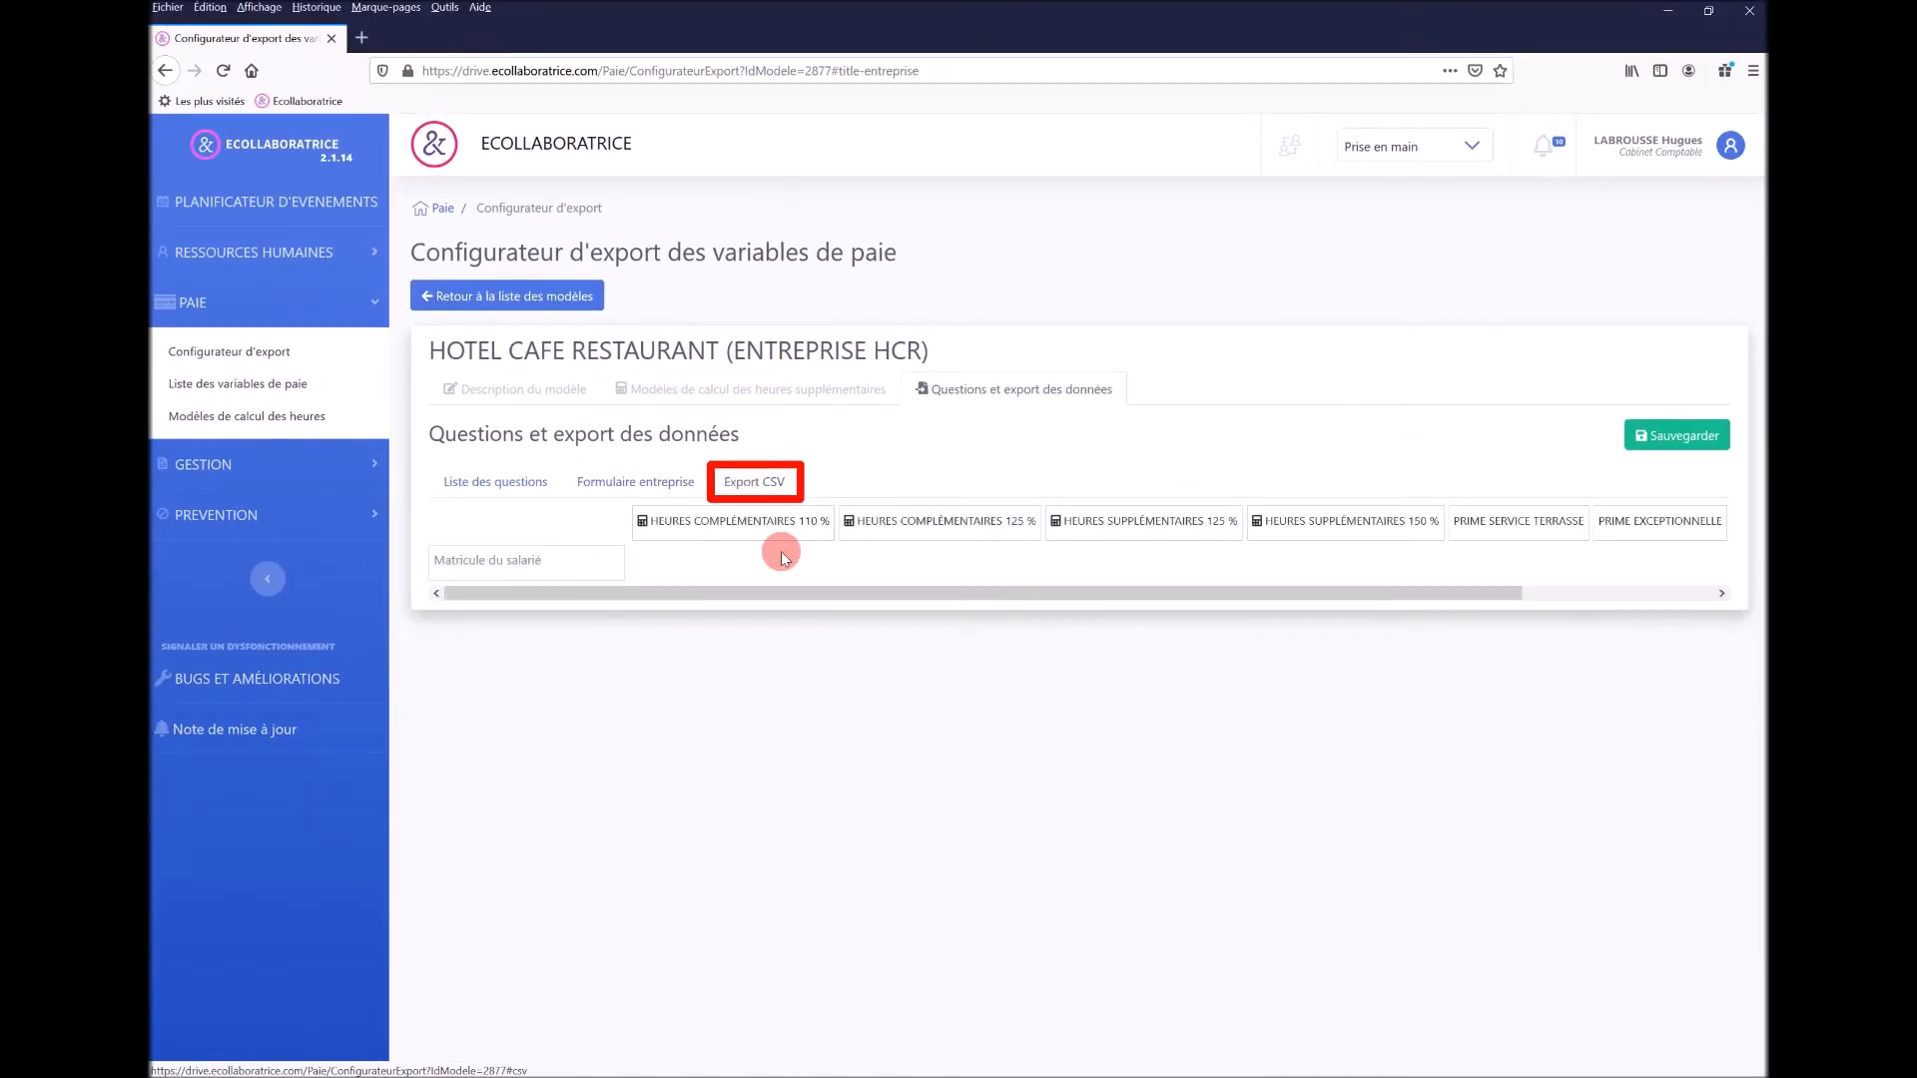
left_click_drag(861, 595, 1176, 599)
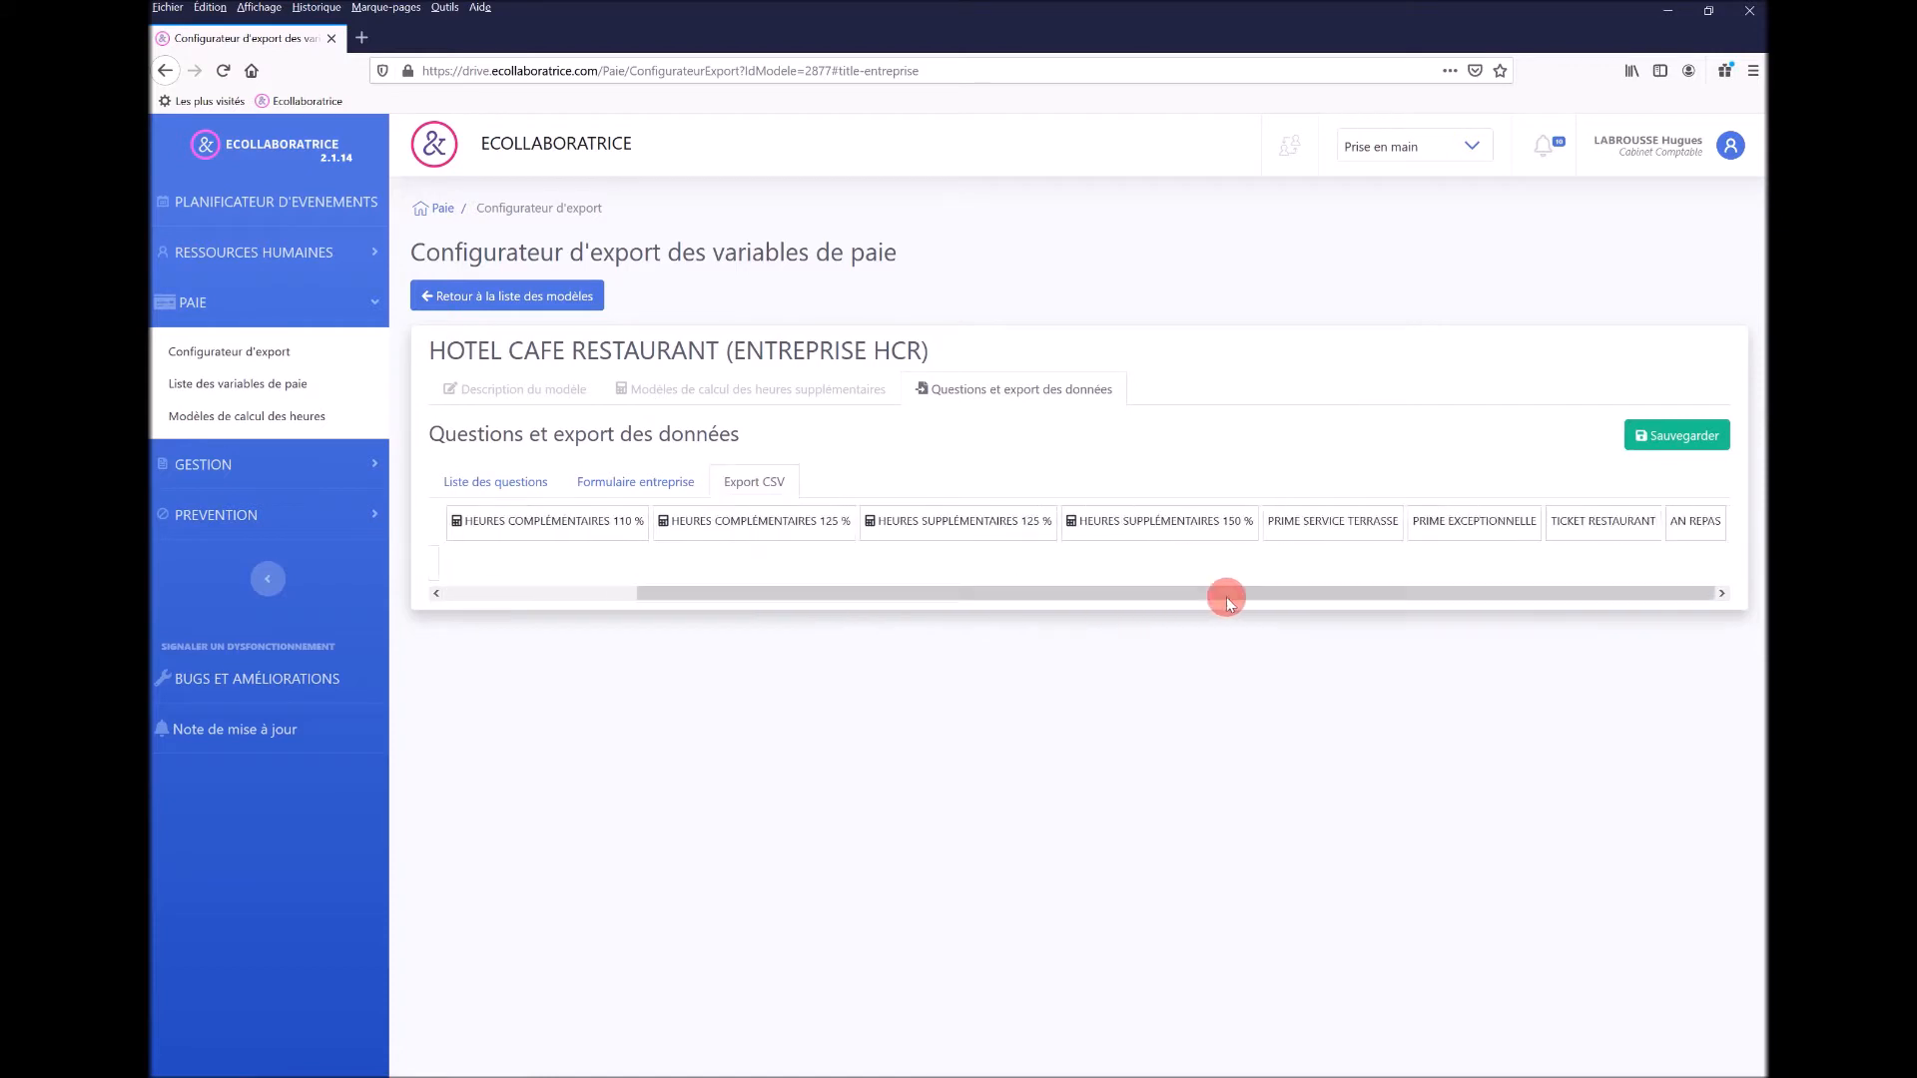
left_click_drag(1176, 522, 515, 528)
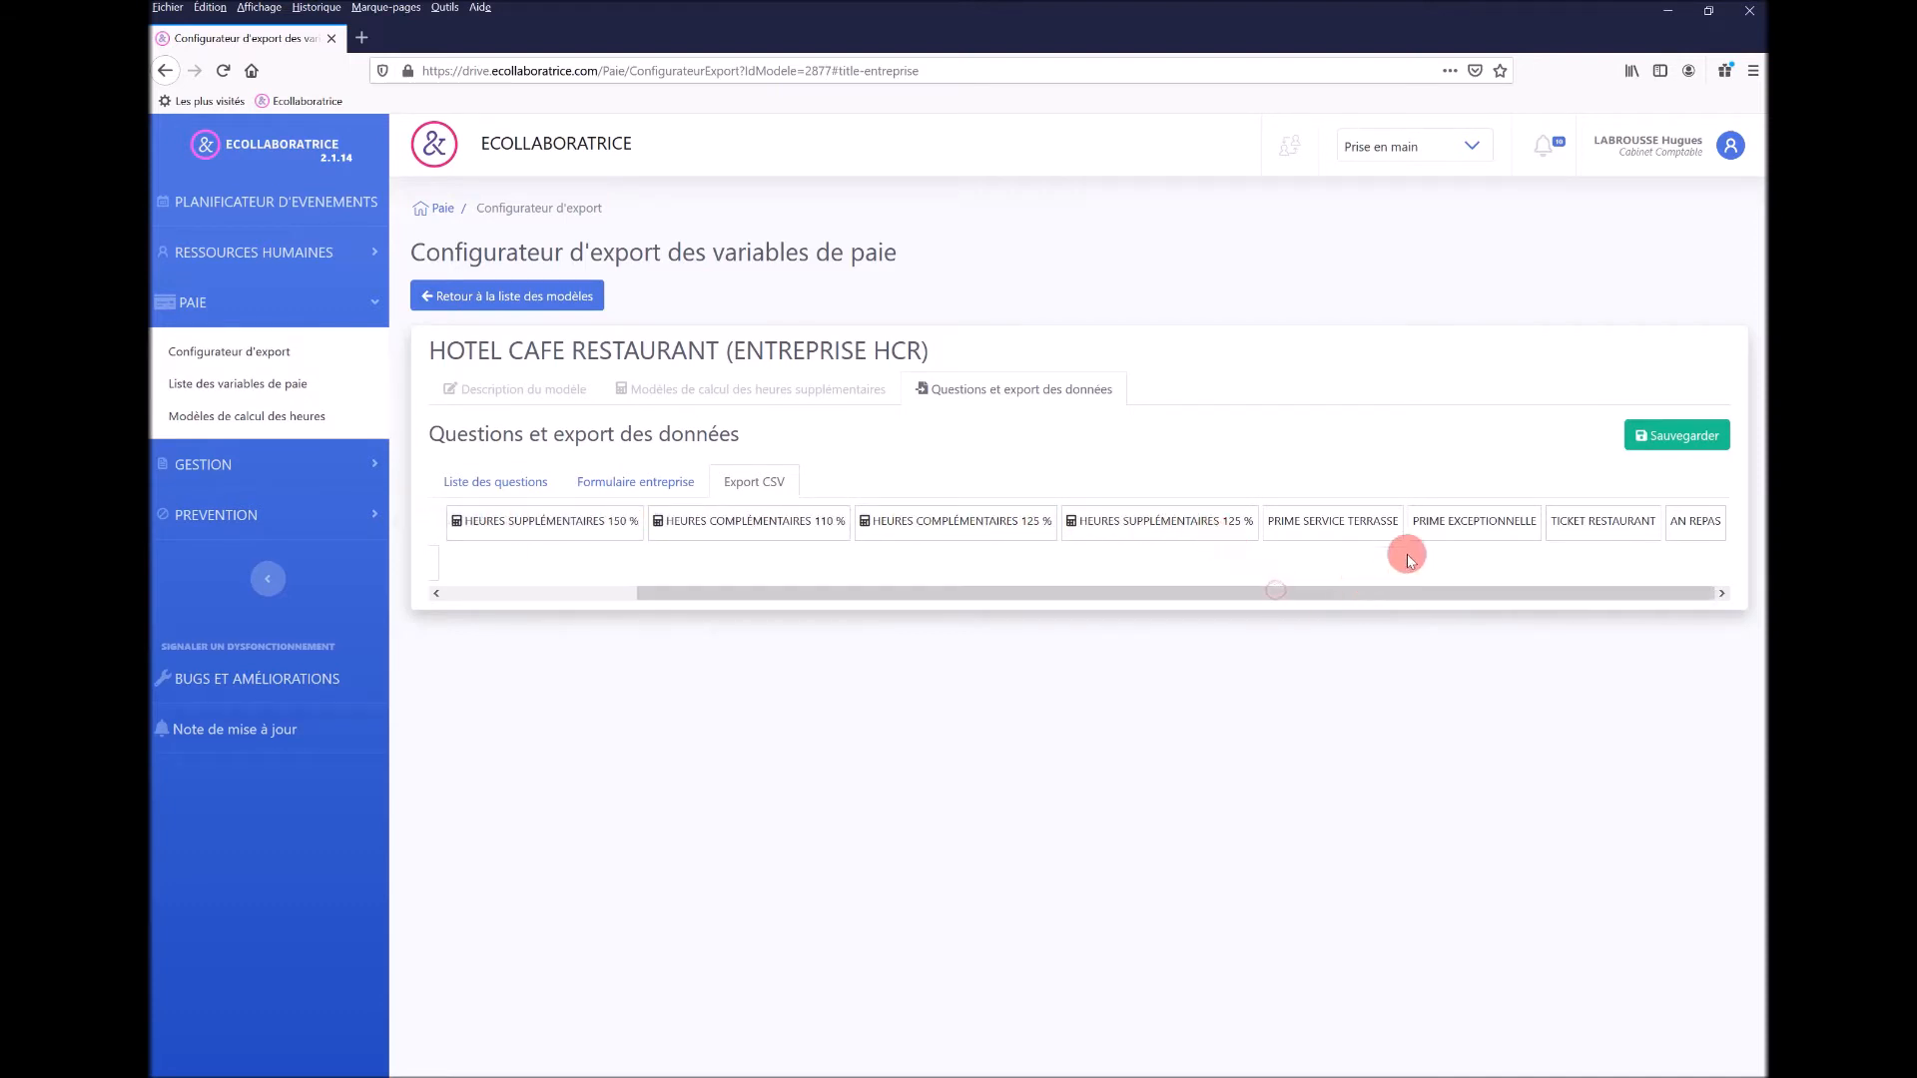
left_click_drag(1697, 525, 1291, 529)
left_click(1681, 439)
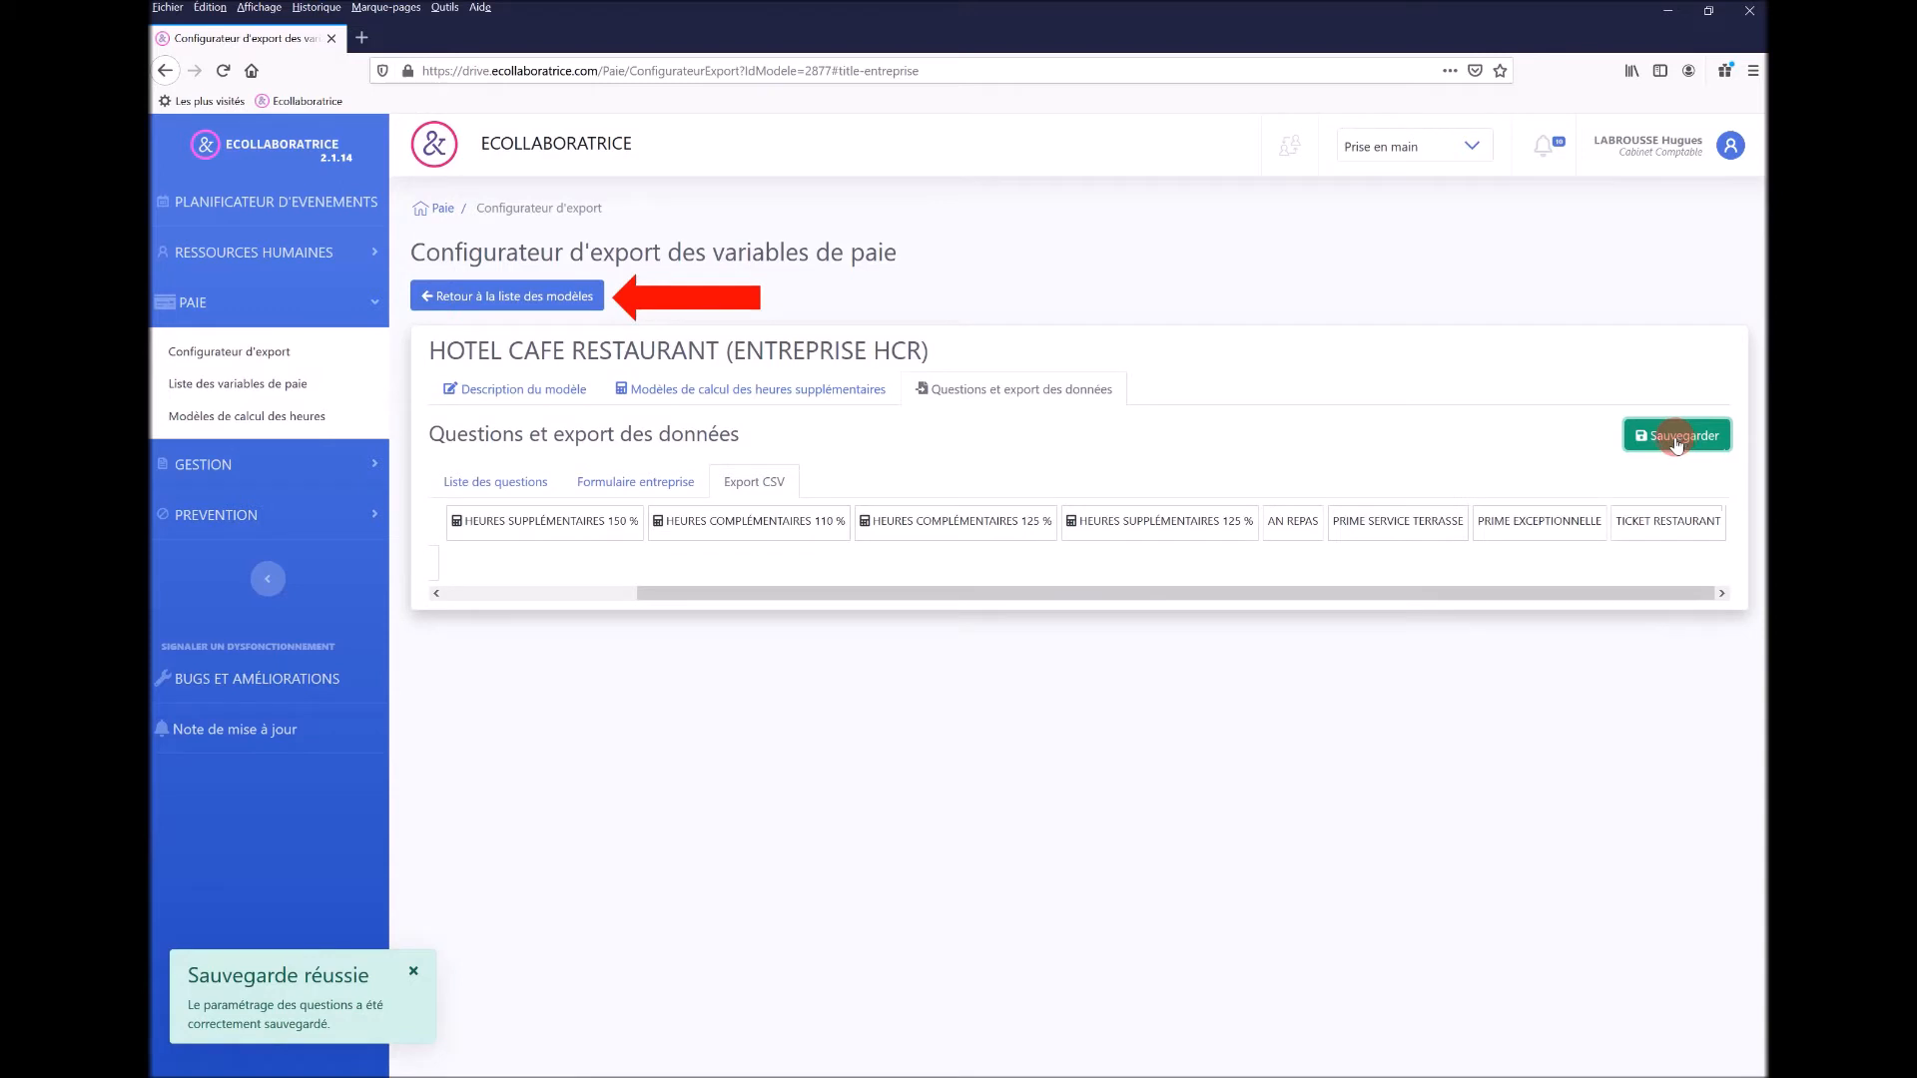
- Return to the model list and compare ENTREPRISE HCR's specific model with its parent model, for both the form and the CSV export
left_click(495, 299)
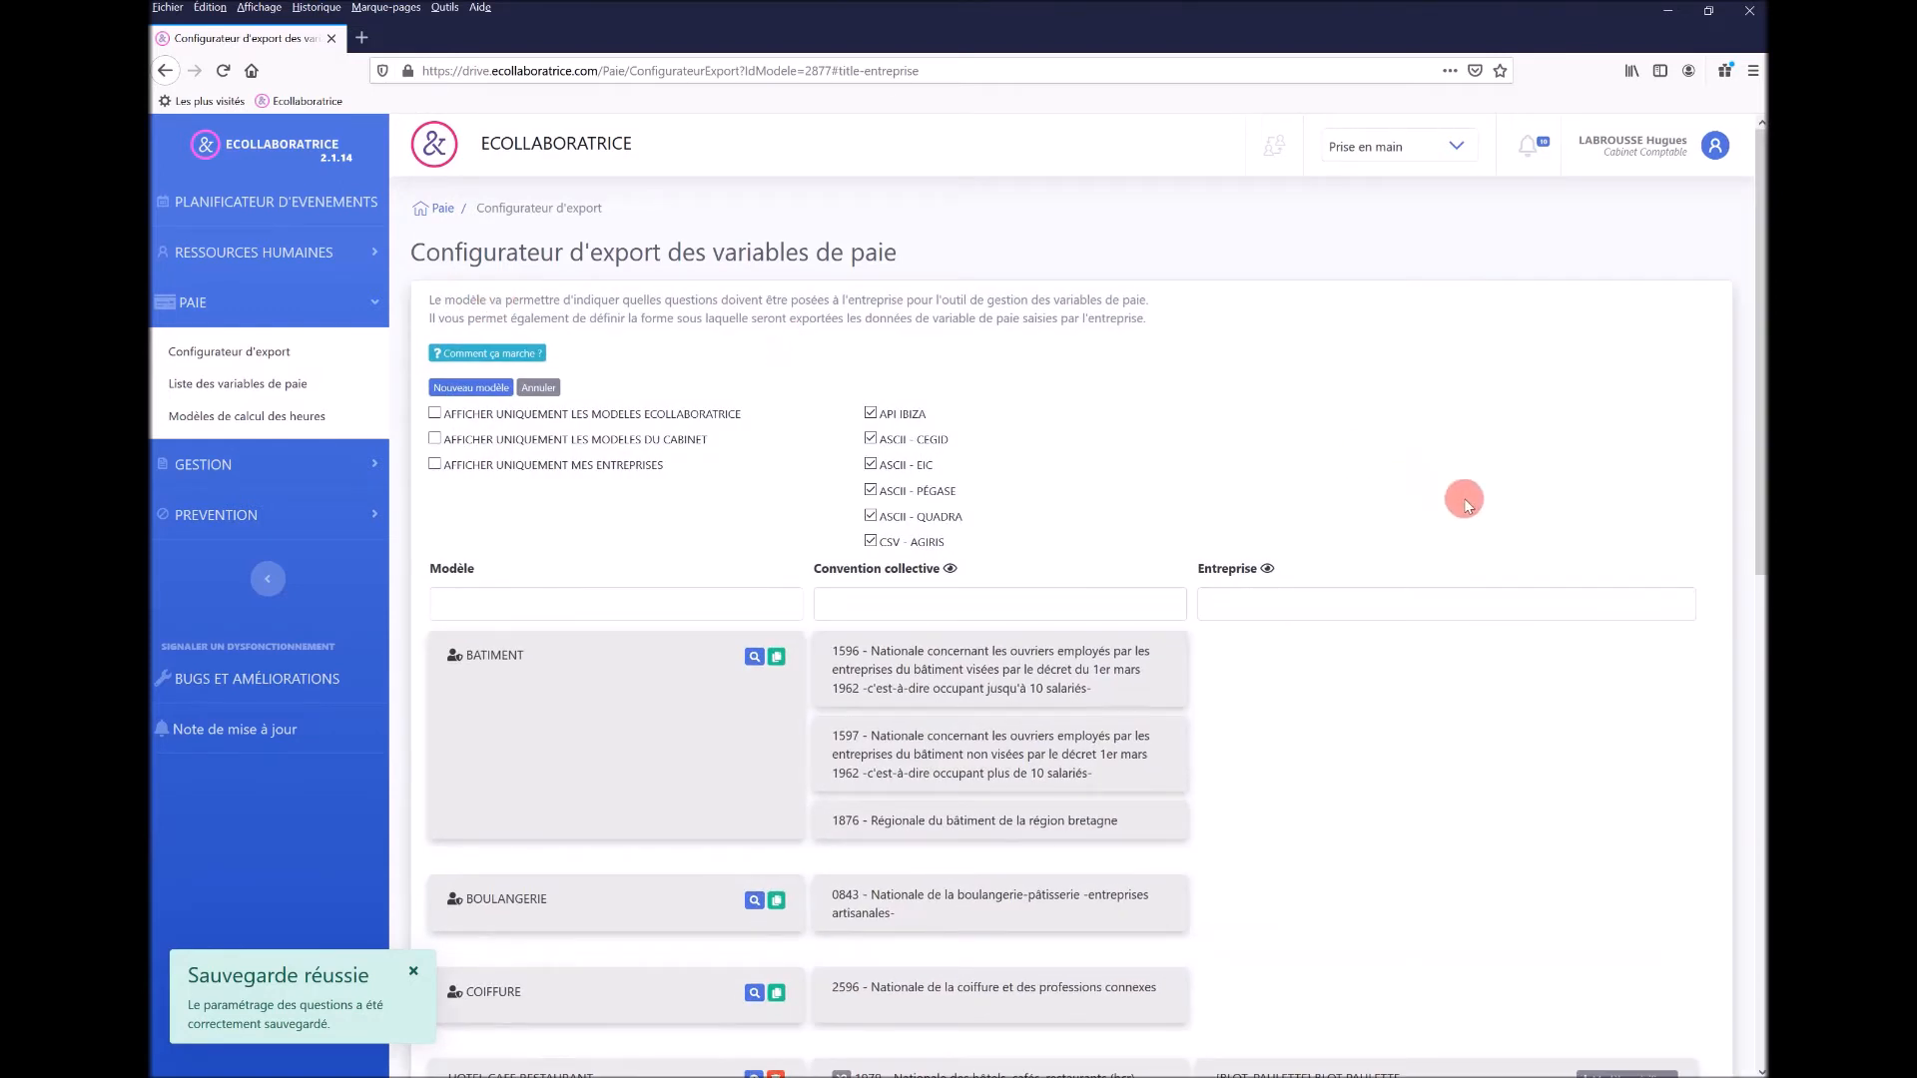
scroll(1584, 496, "down", 8)
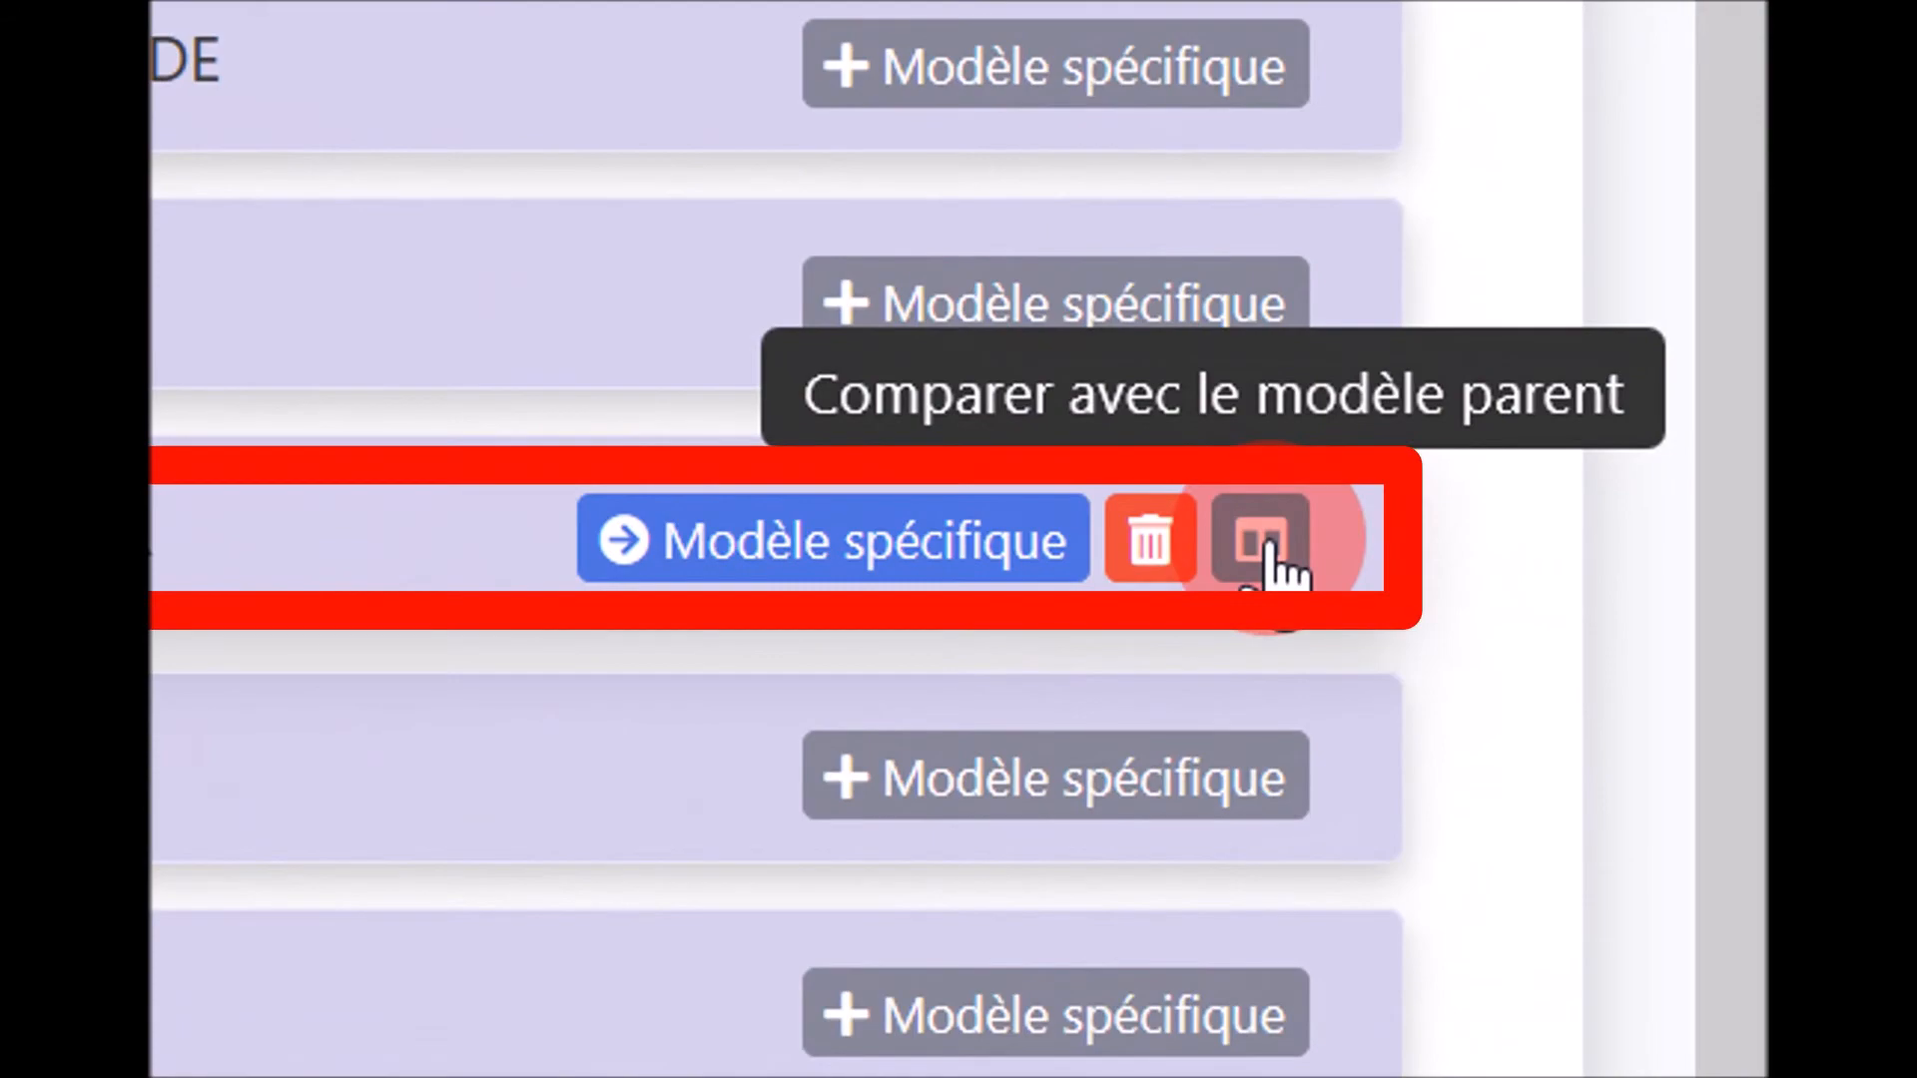
left_click(1262, 544)
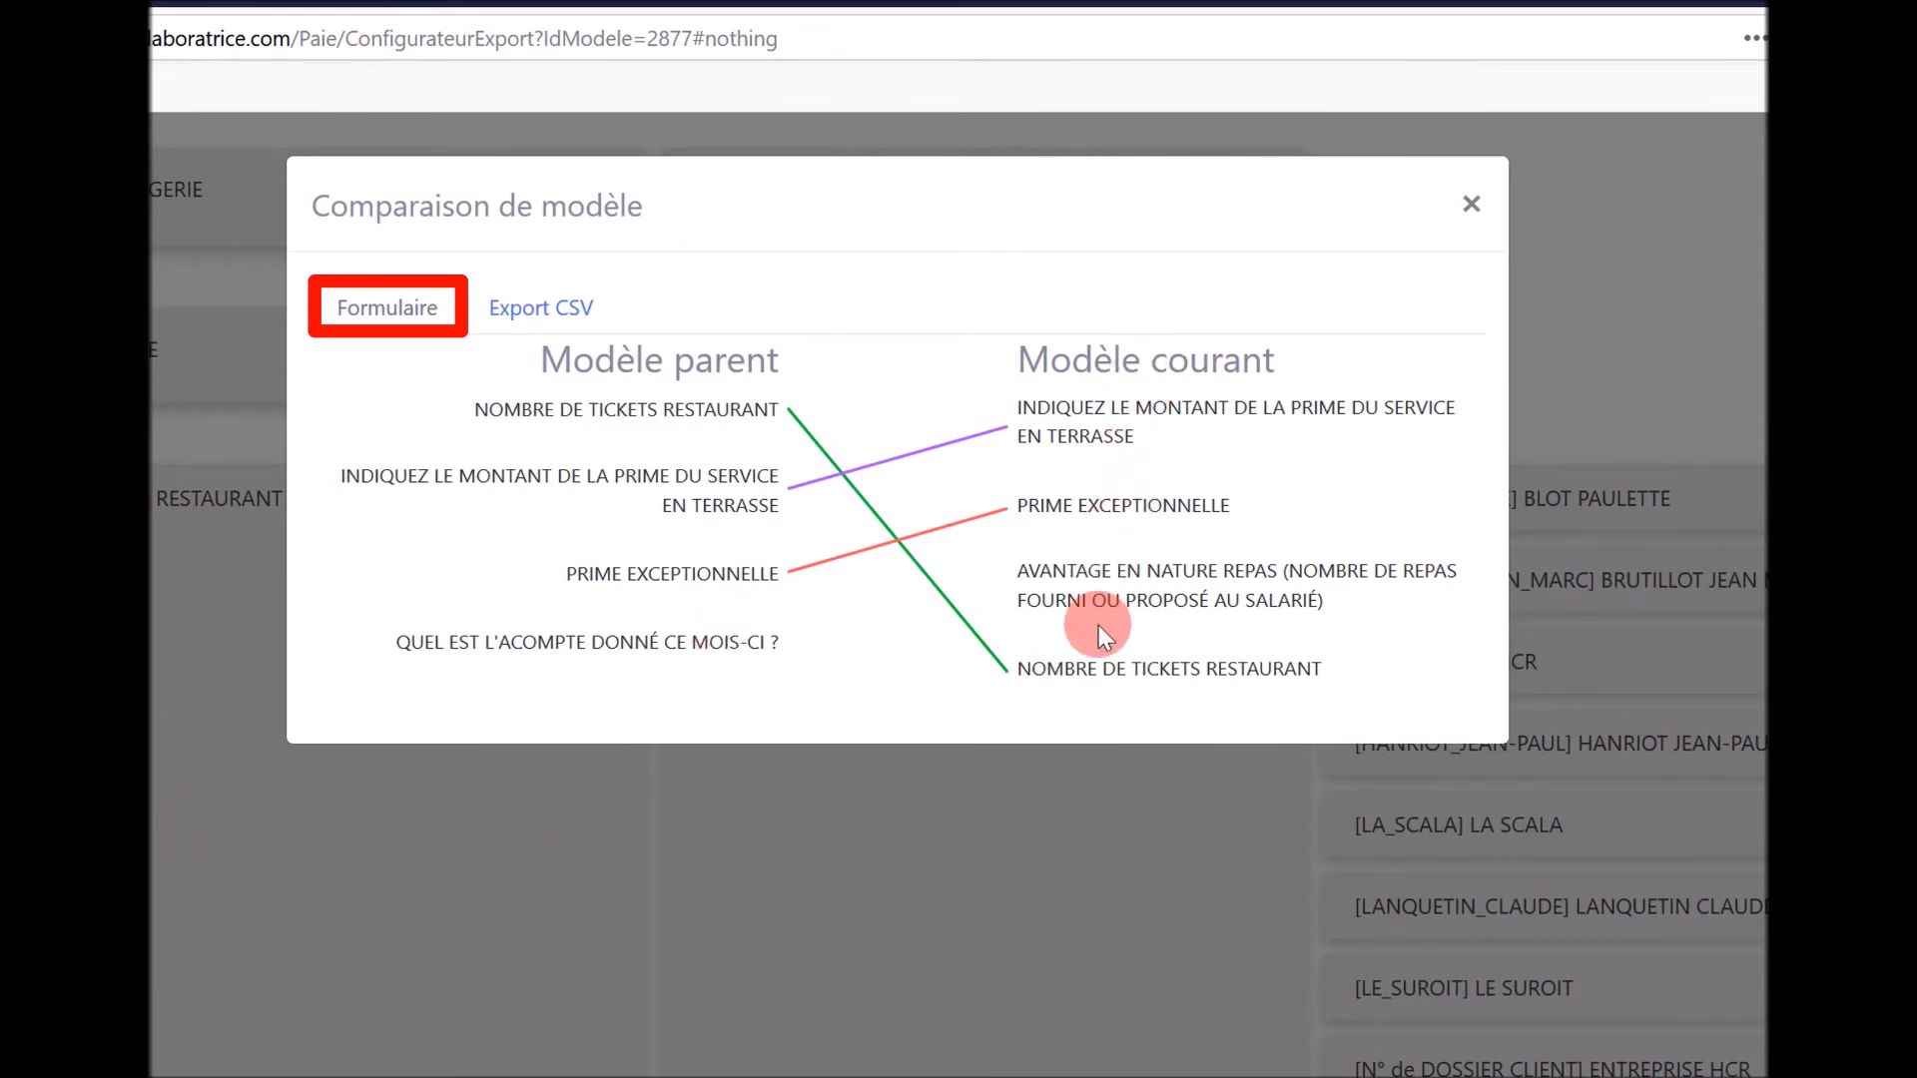
left_click(569, 315)
left_click_drag(625, 781, 1212, 791)
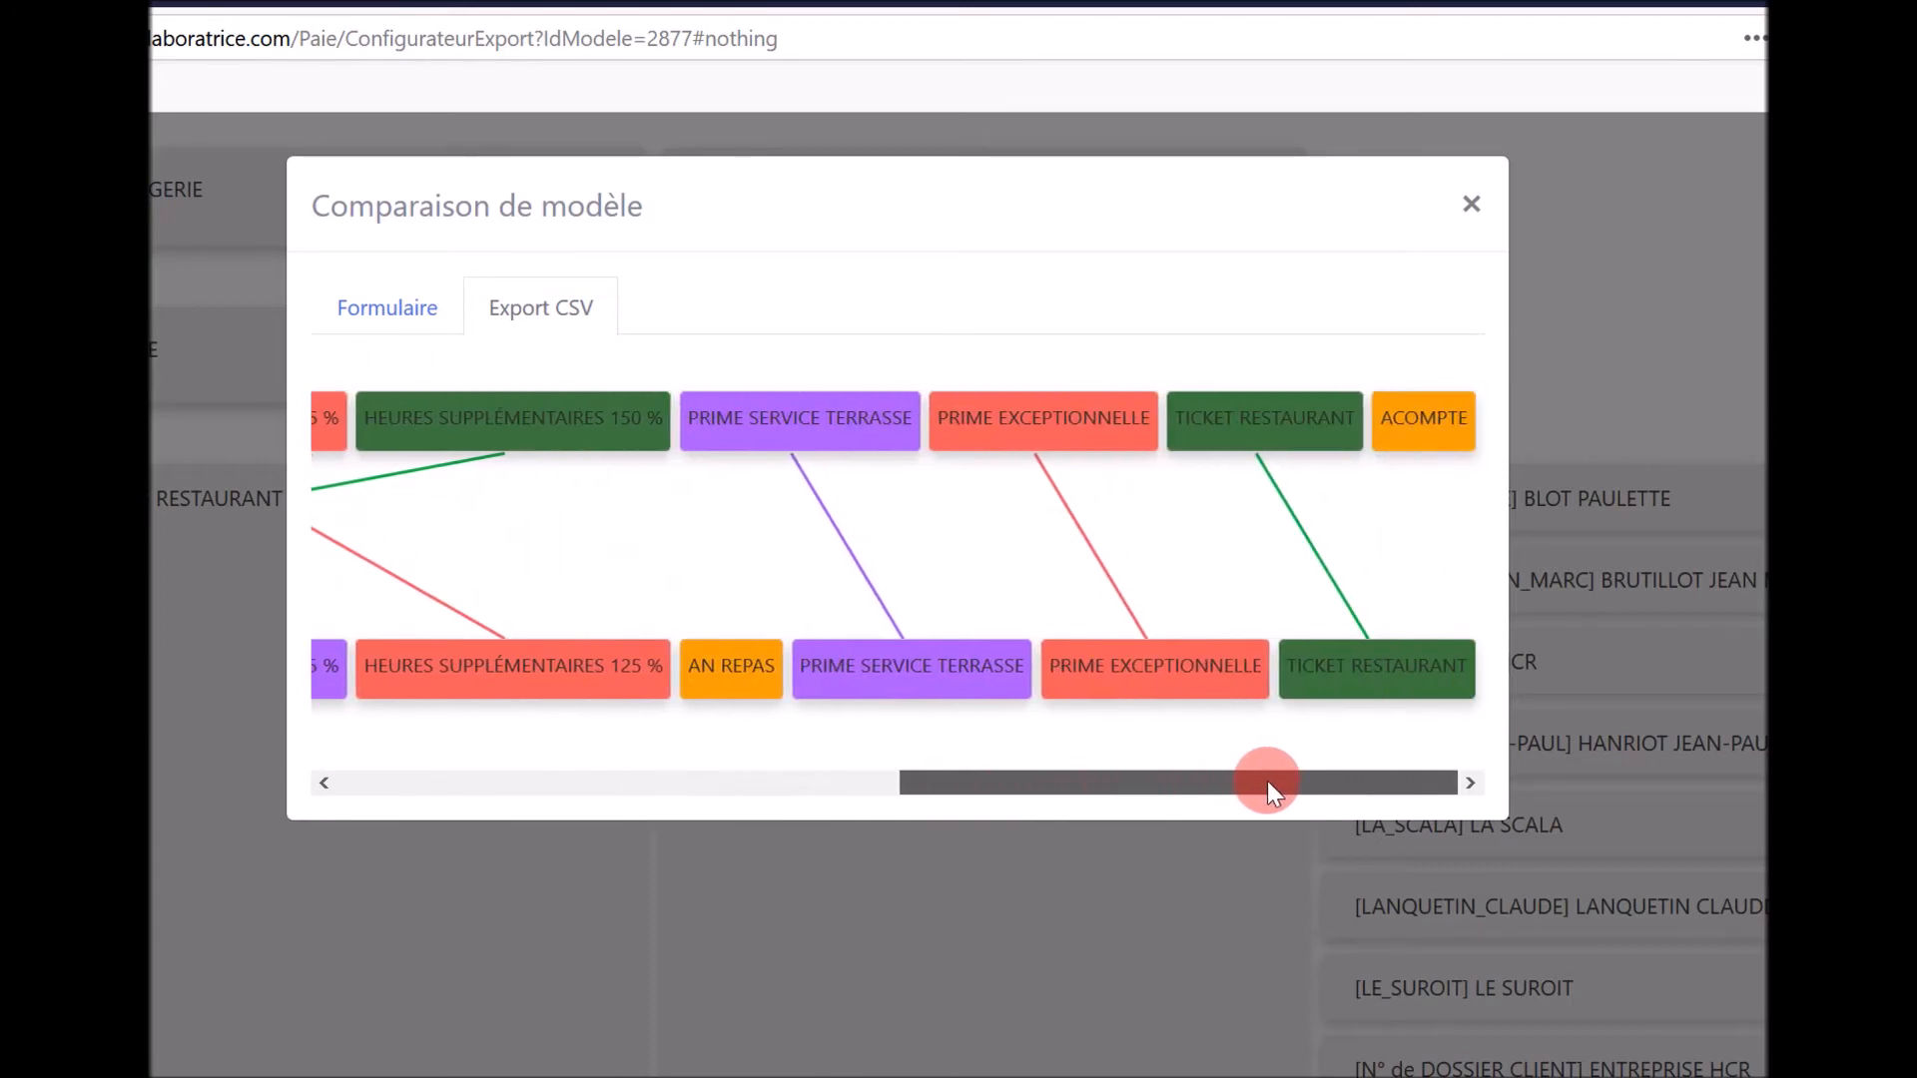
left_click_drag(1267, 781, 519, 770)
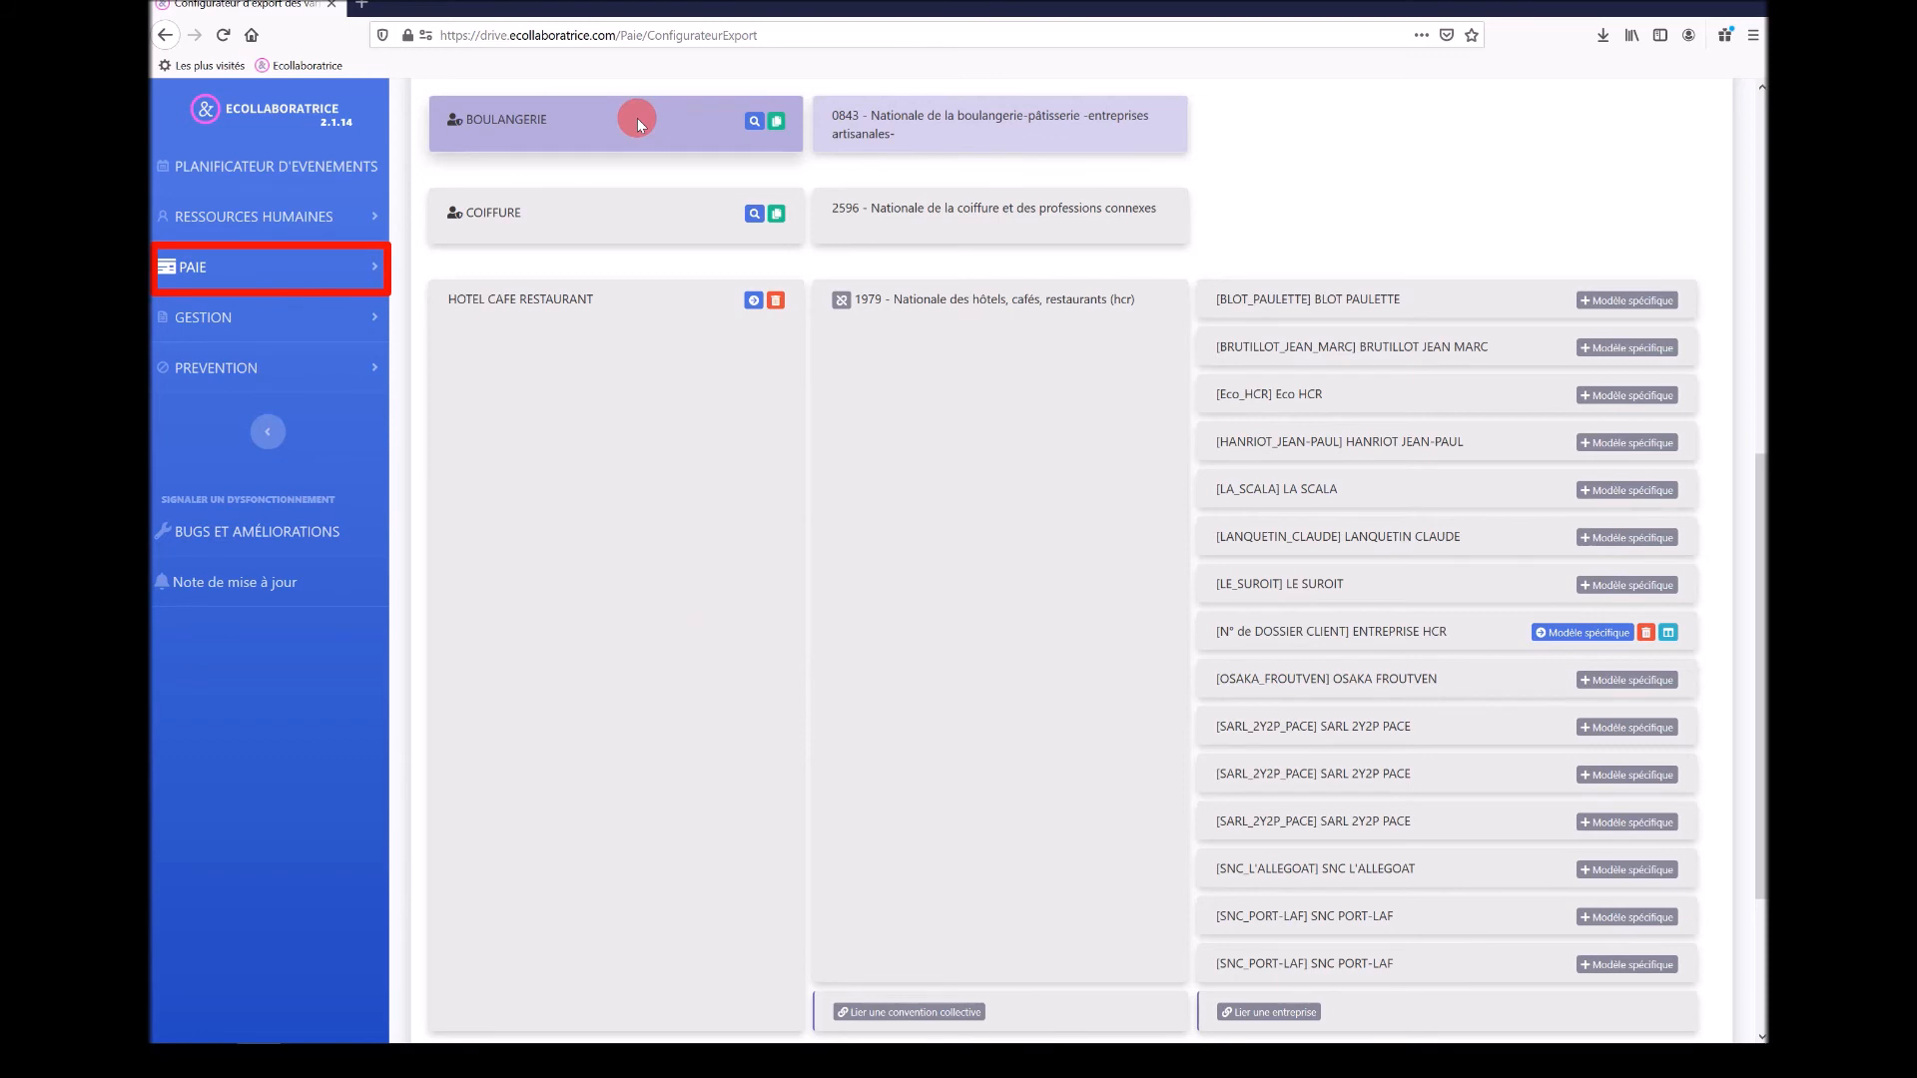
- Open the list of payroll variables and request a reload of the export model for ENTREPRISE HCR's 05/2020 entry
left_click(192, 270)
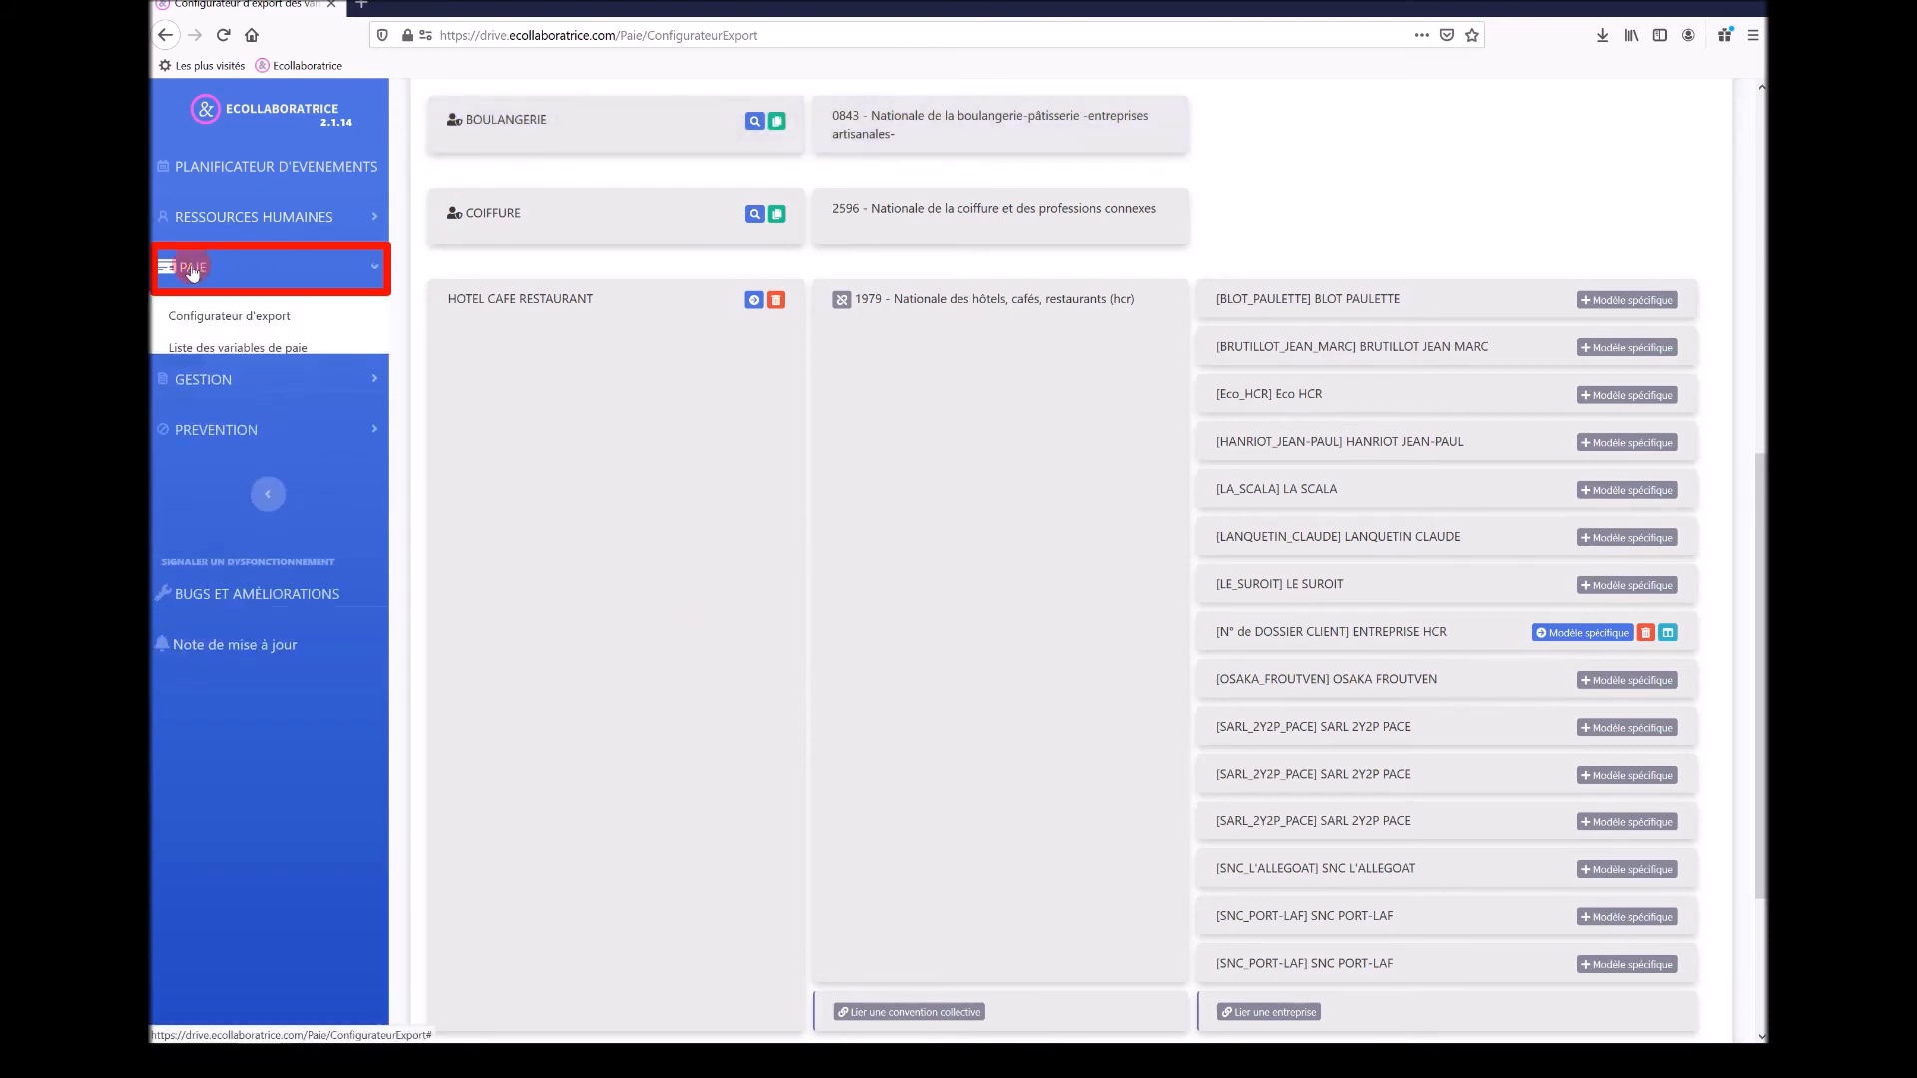
left_click(249, 357)
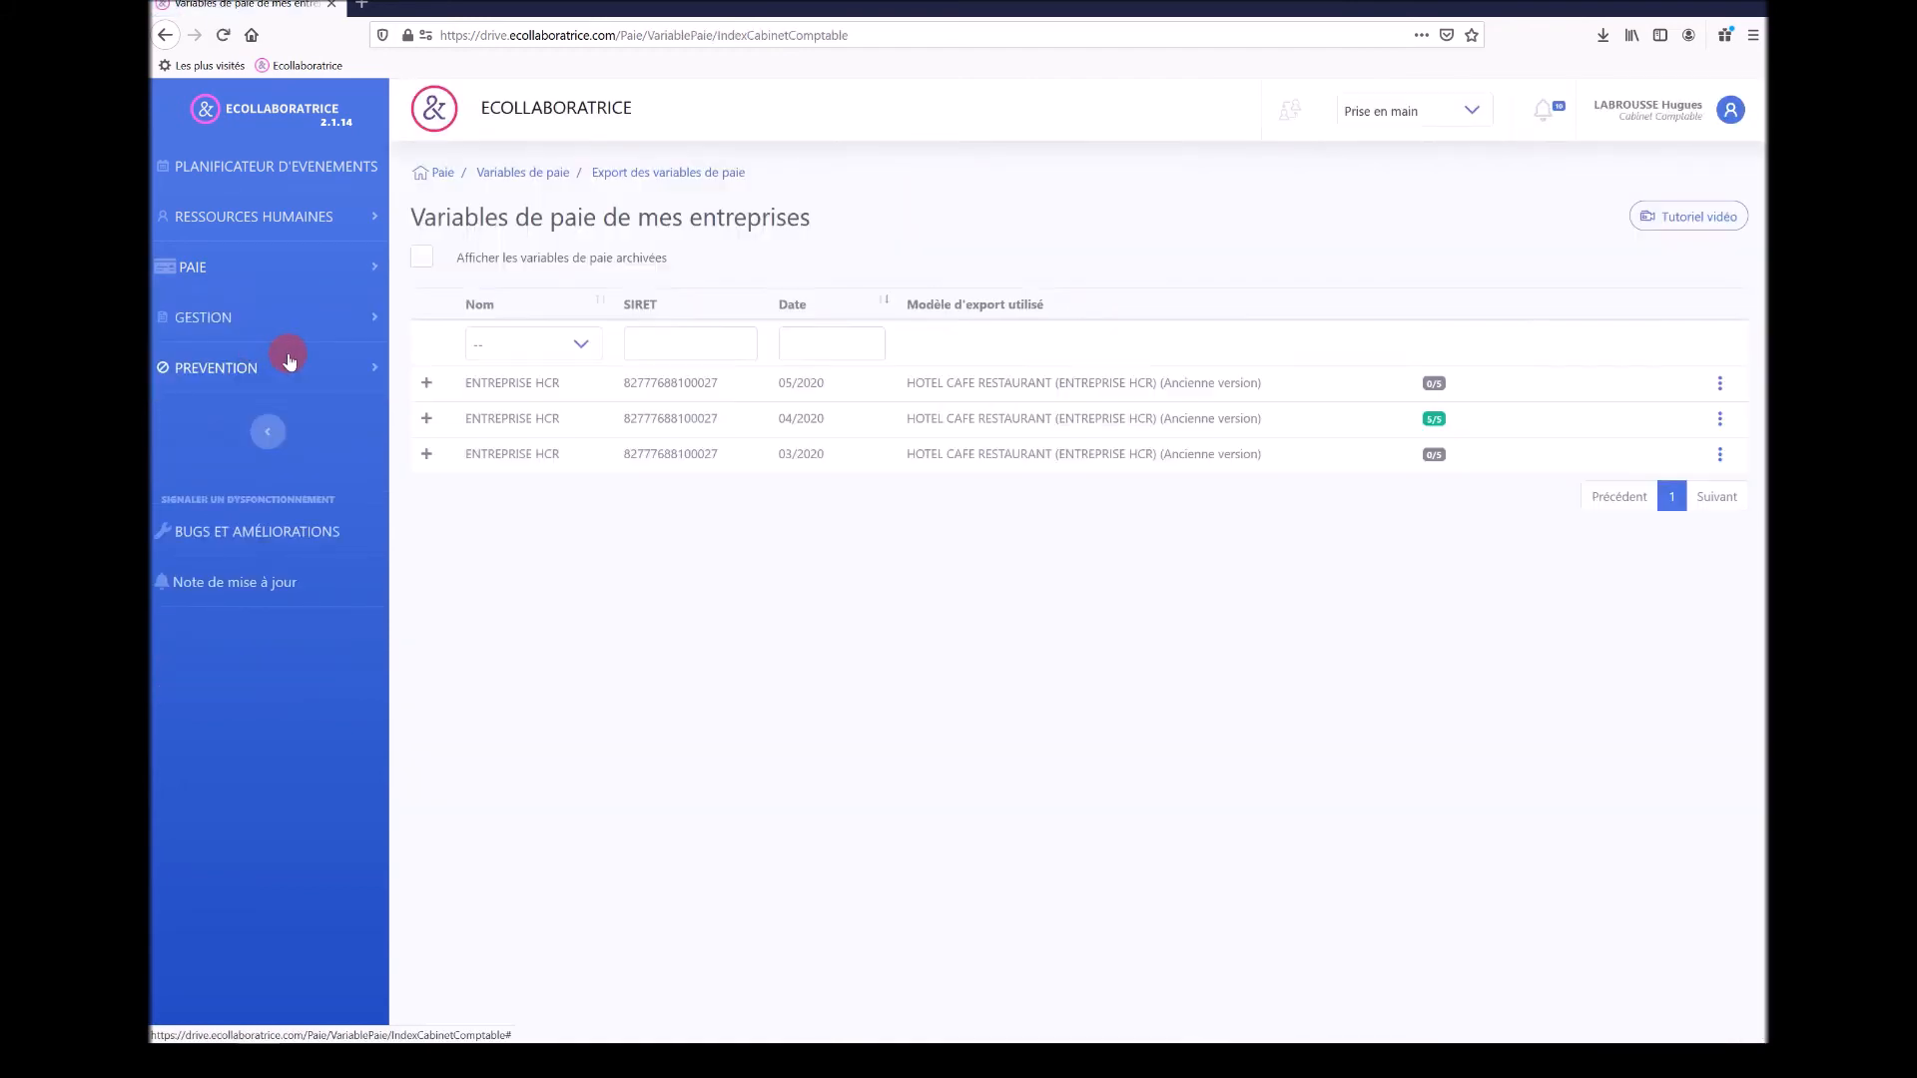
left_click_drag(455, 745, 661, 732)
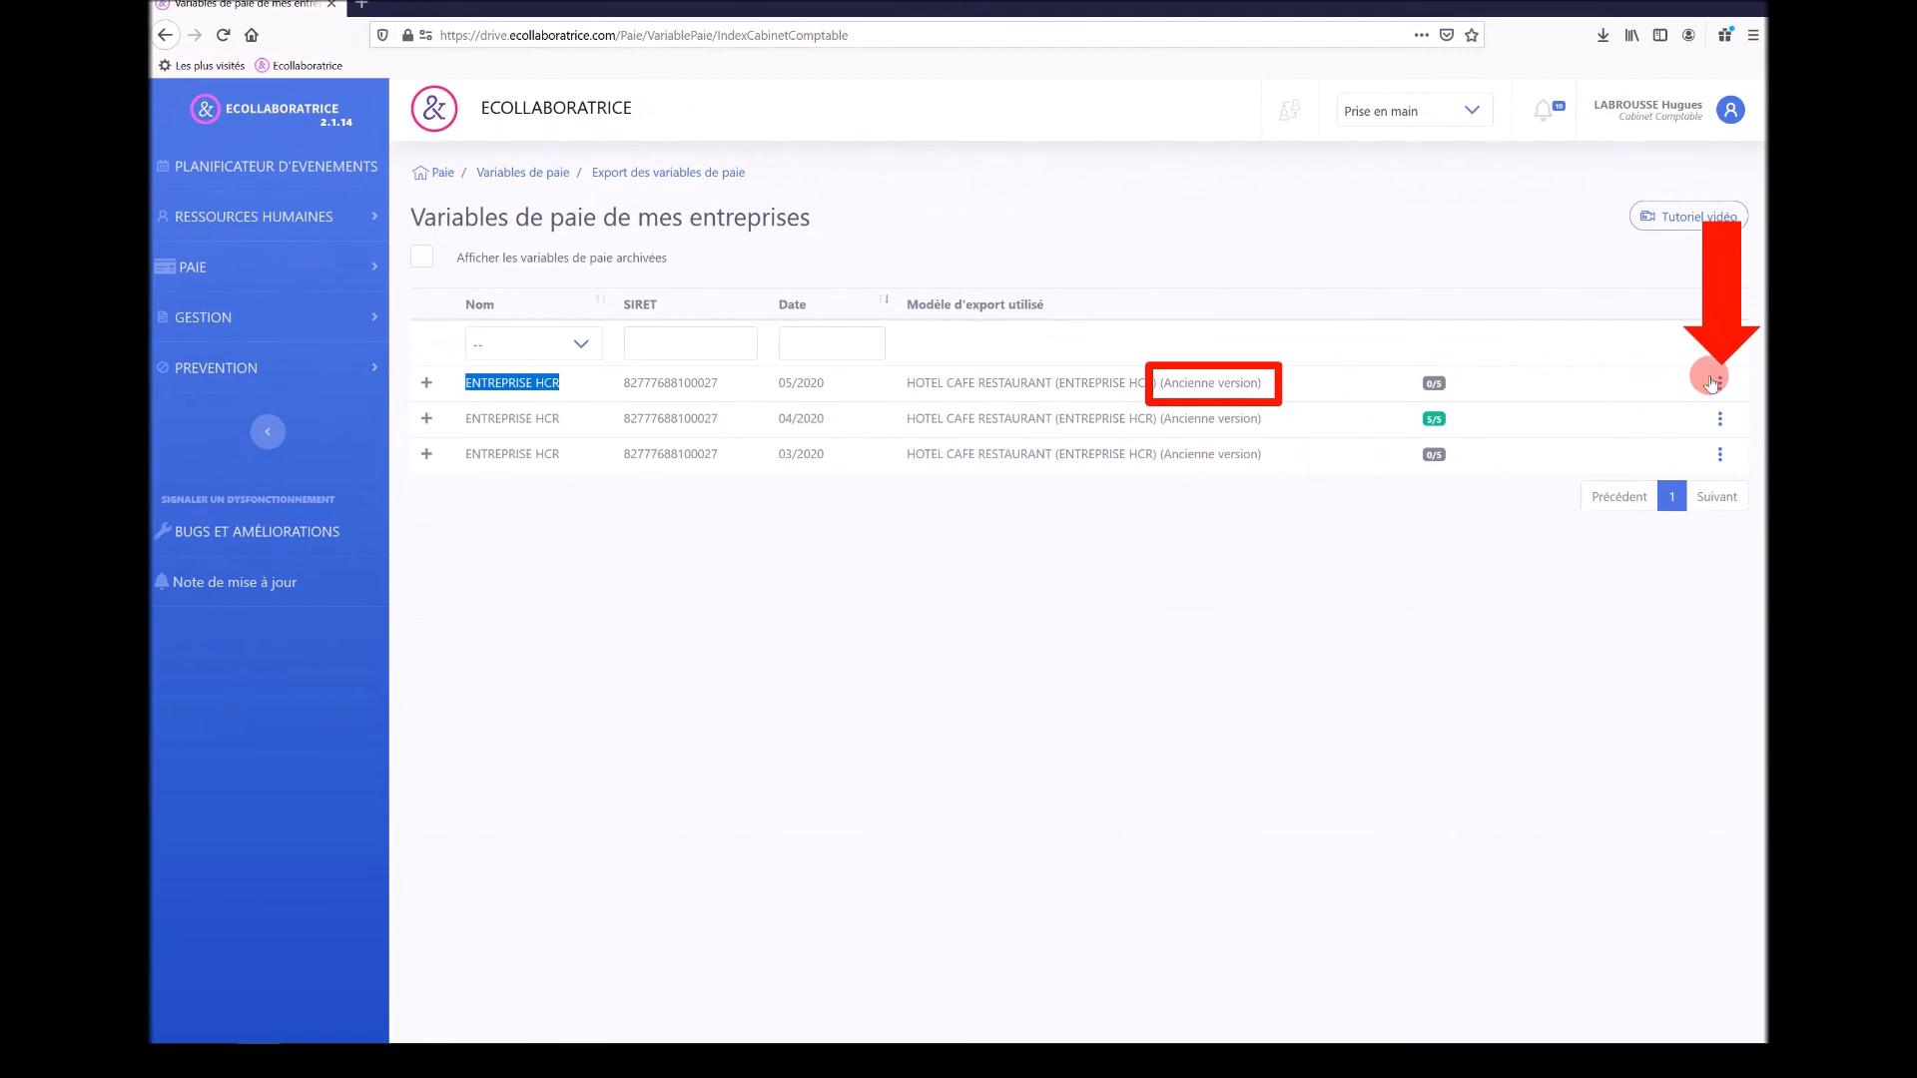
left_click(1719, 382)
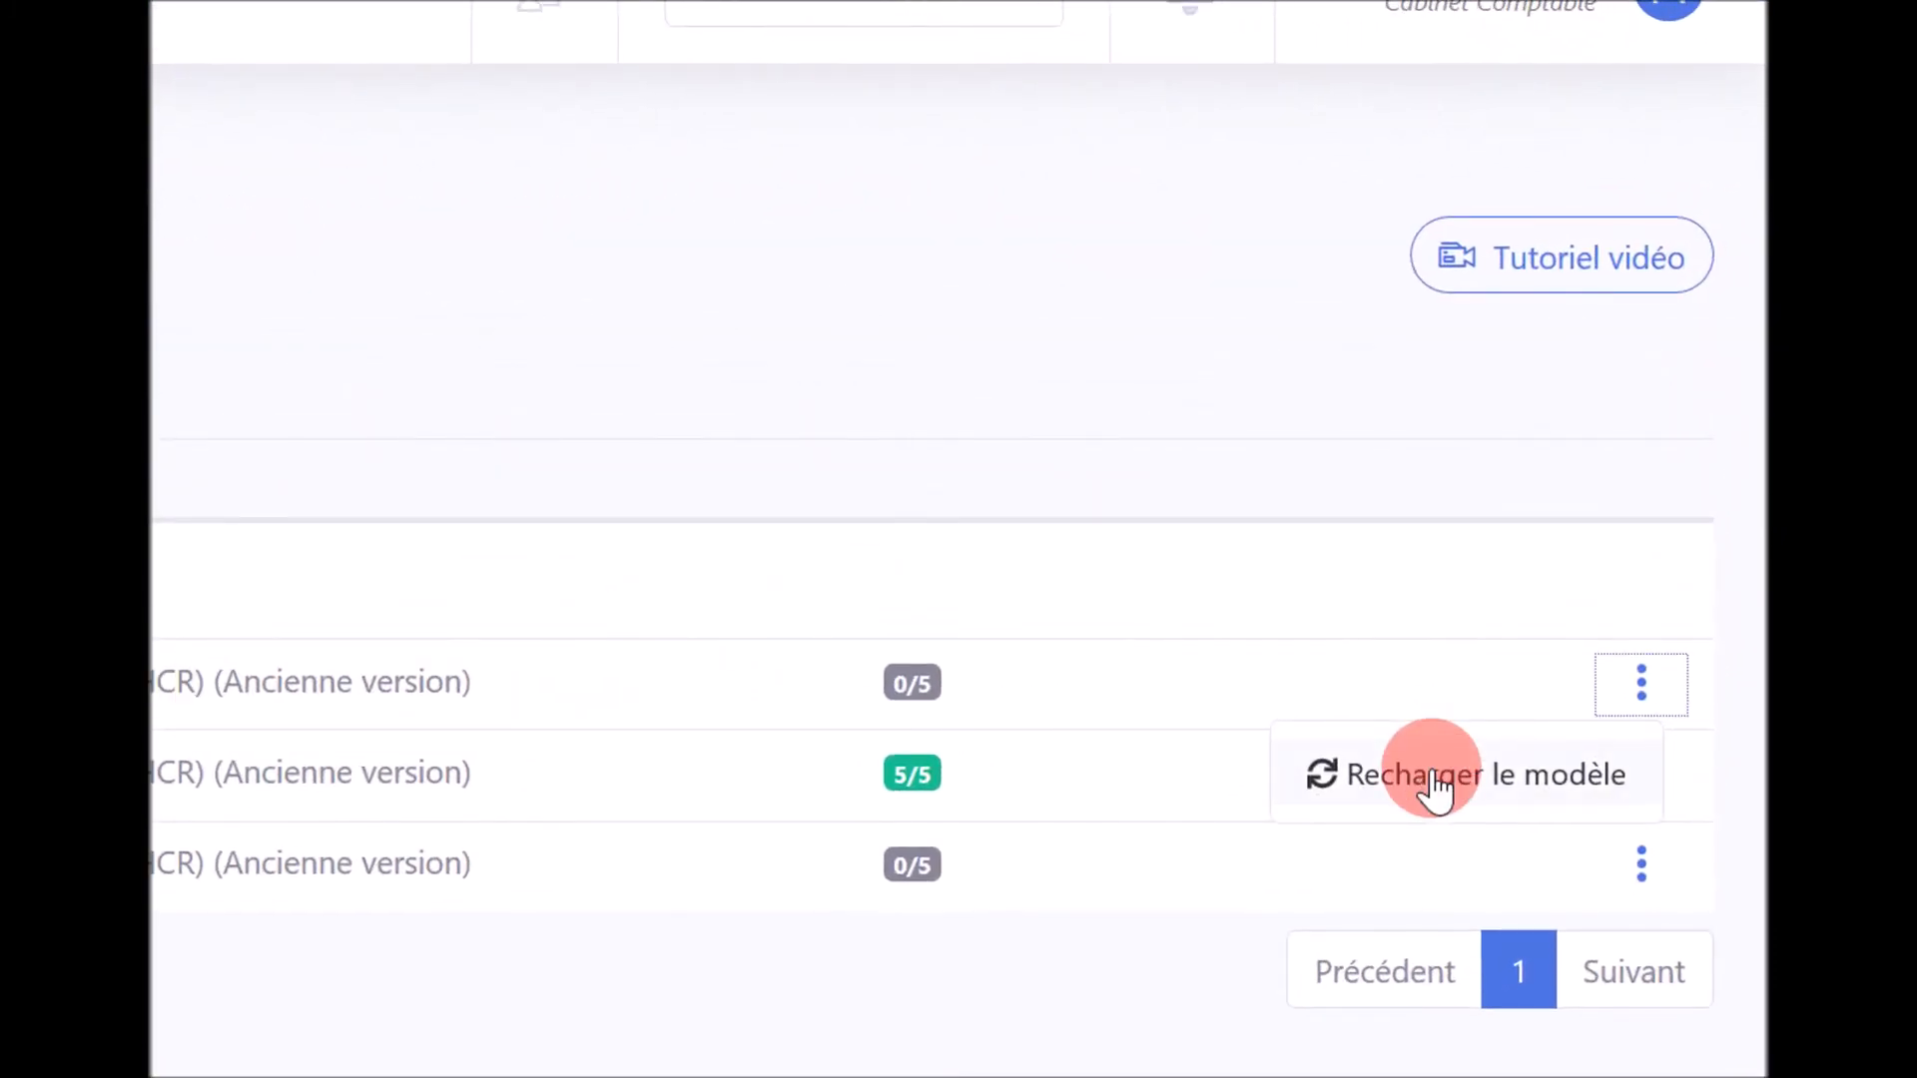
left_click(1436, 783)
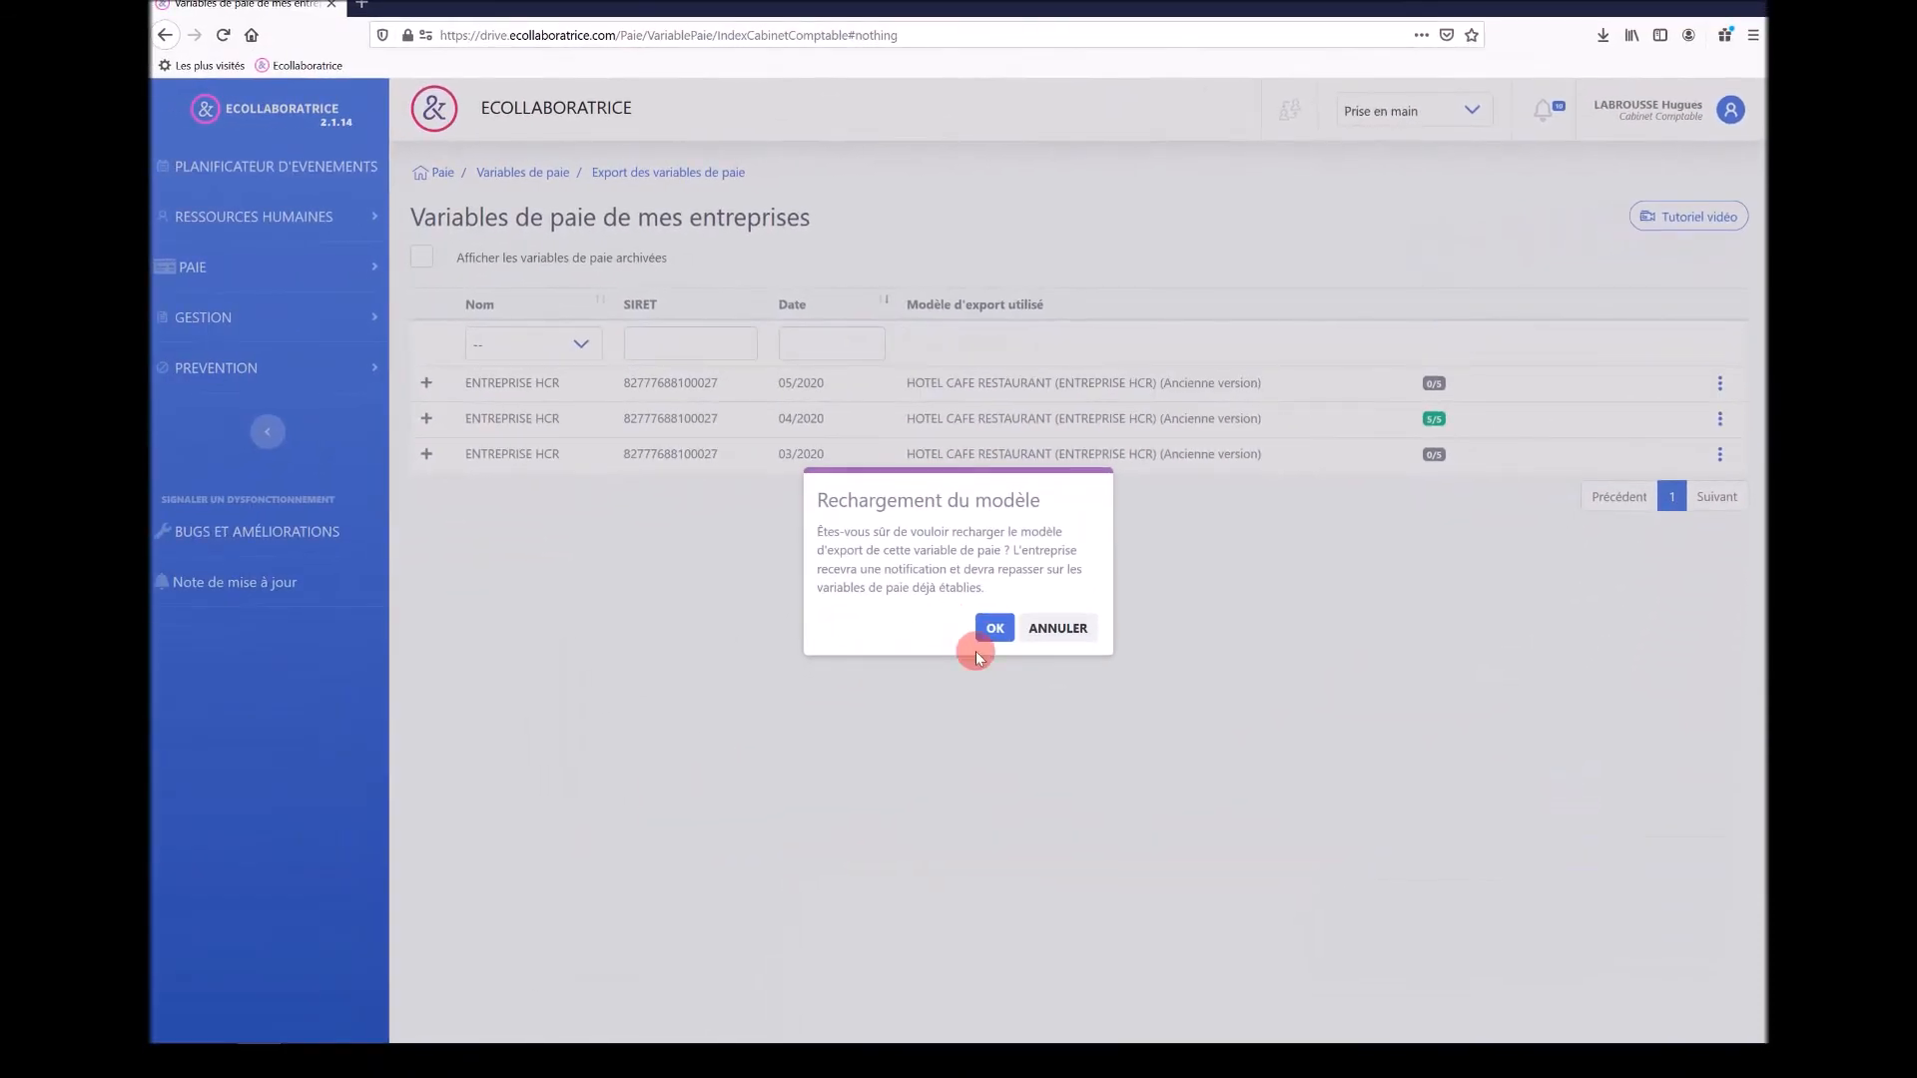